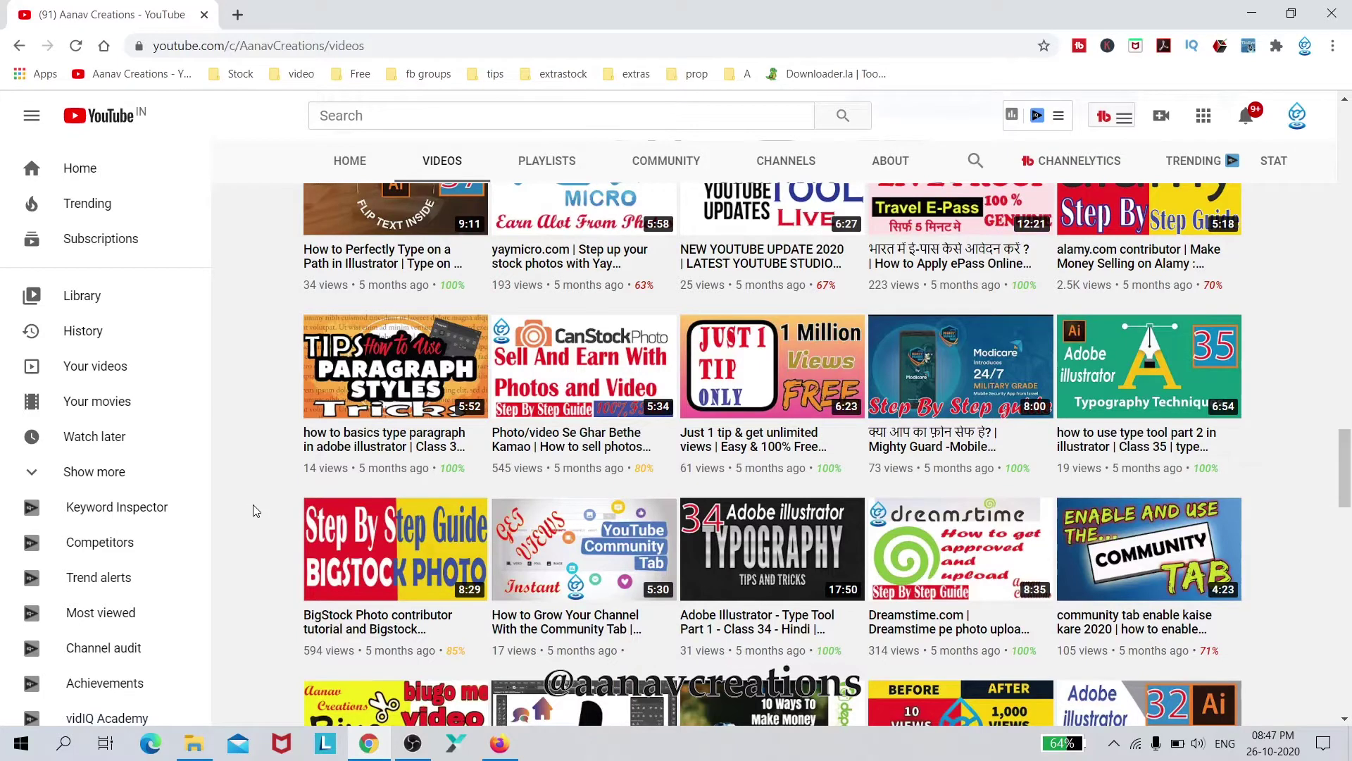
pyautogui.scroll(1, 253, 511)
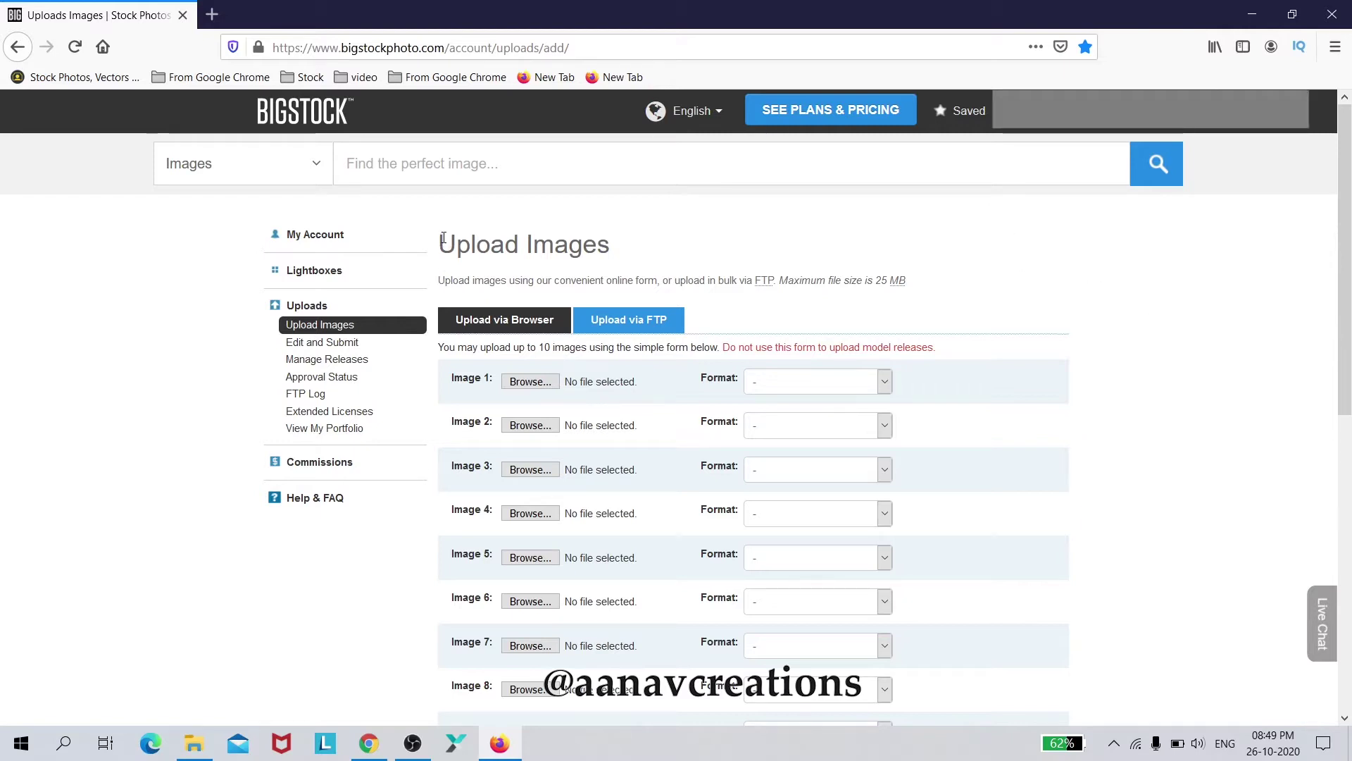
# Examine the Upload Images page, comparing the browser and FTP upload options and reading the upload instructions
pyautogui.moveTo(439, 243); pyautogui.dragTo(632, 248)
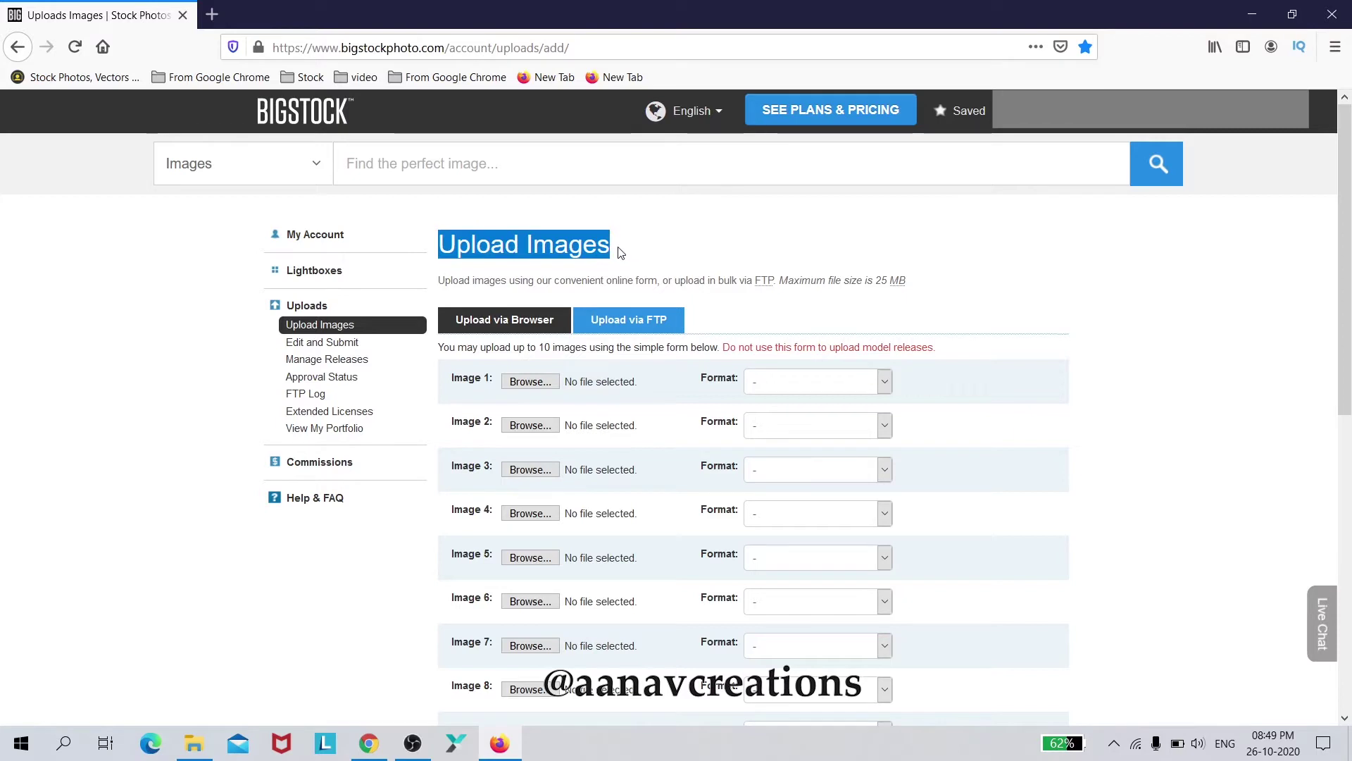
pyautogui.click(618, 247)
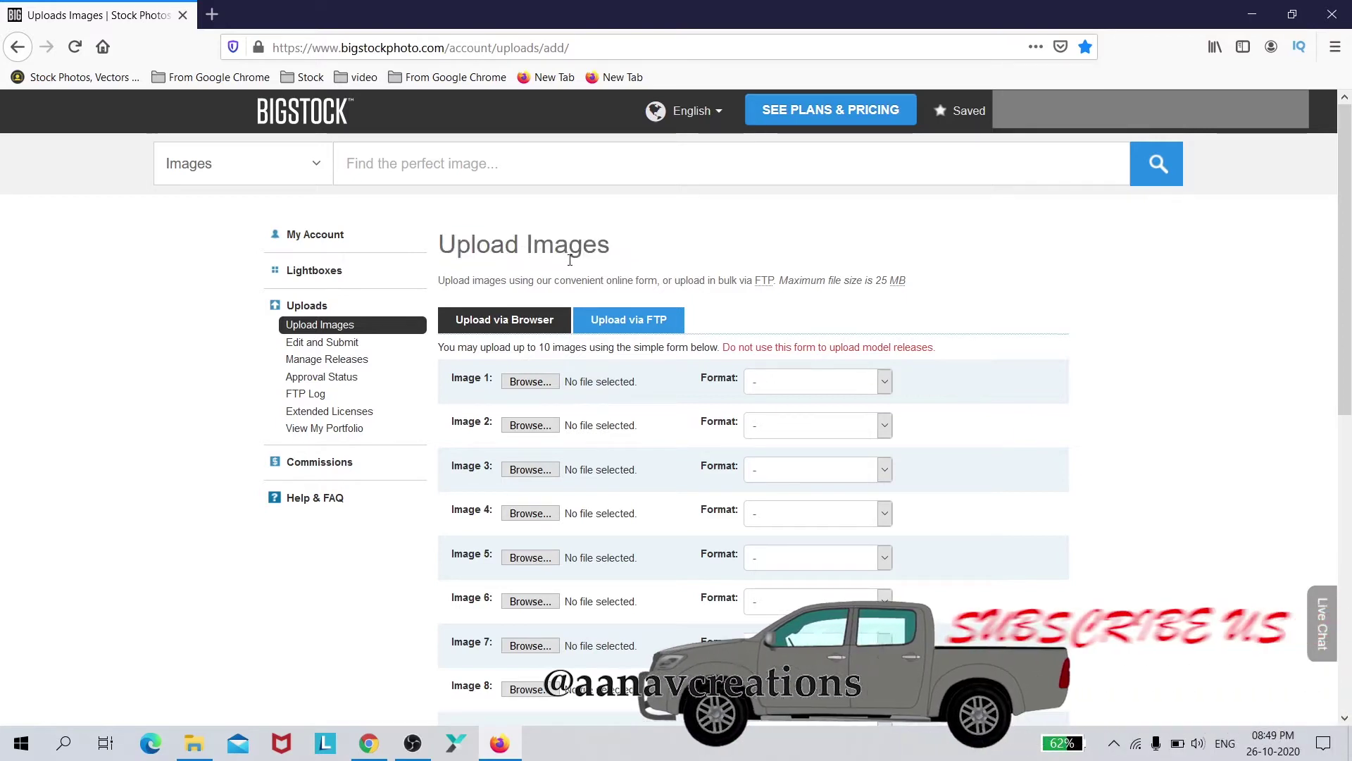
pyautogui.click(628, 320)
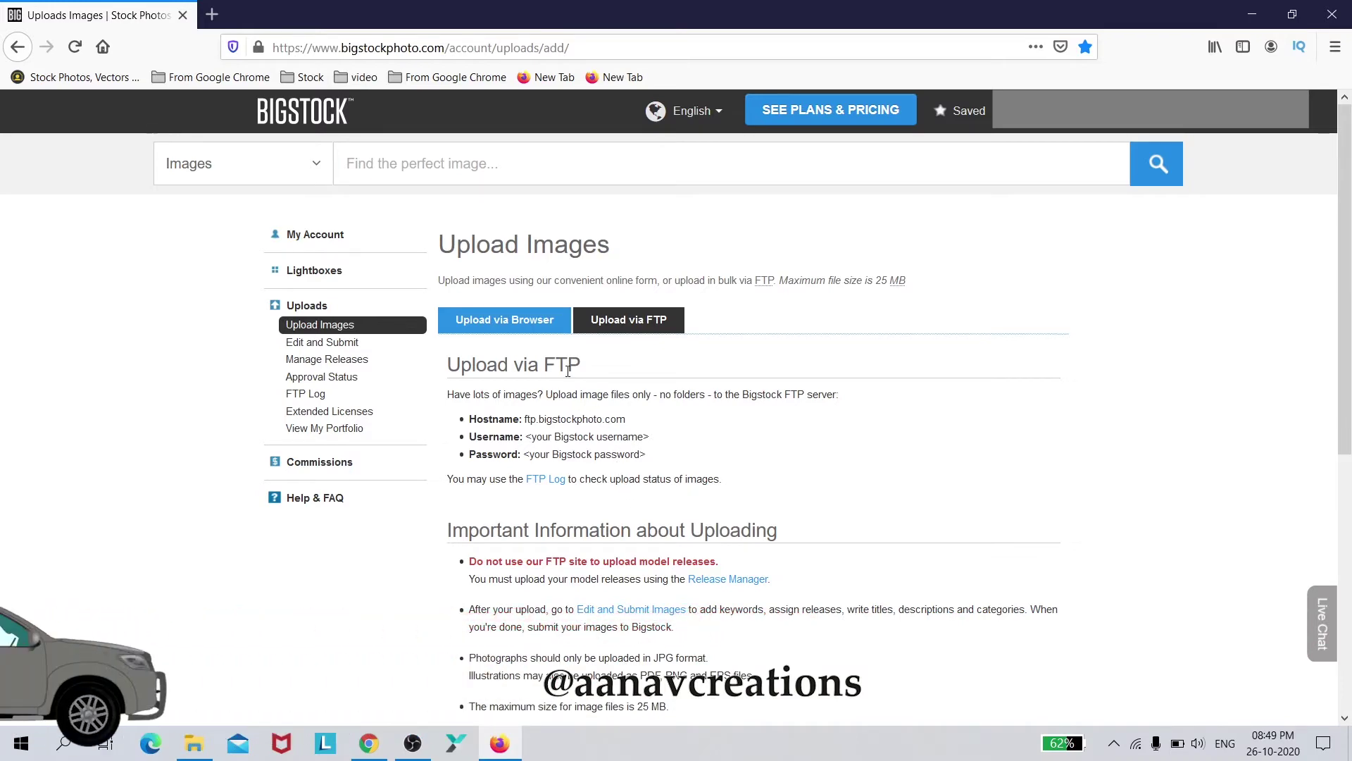
pyautogui.click(566, 329)
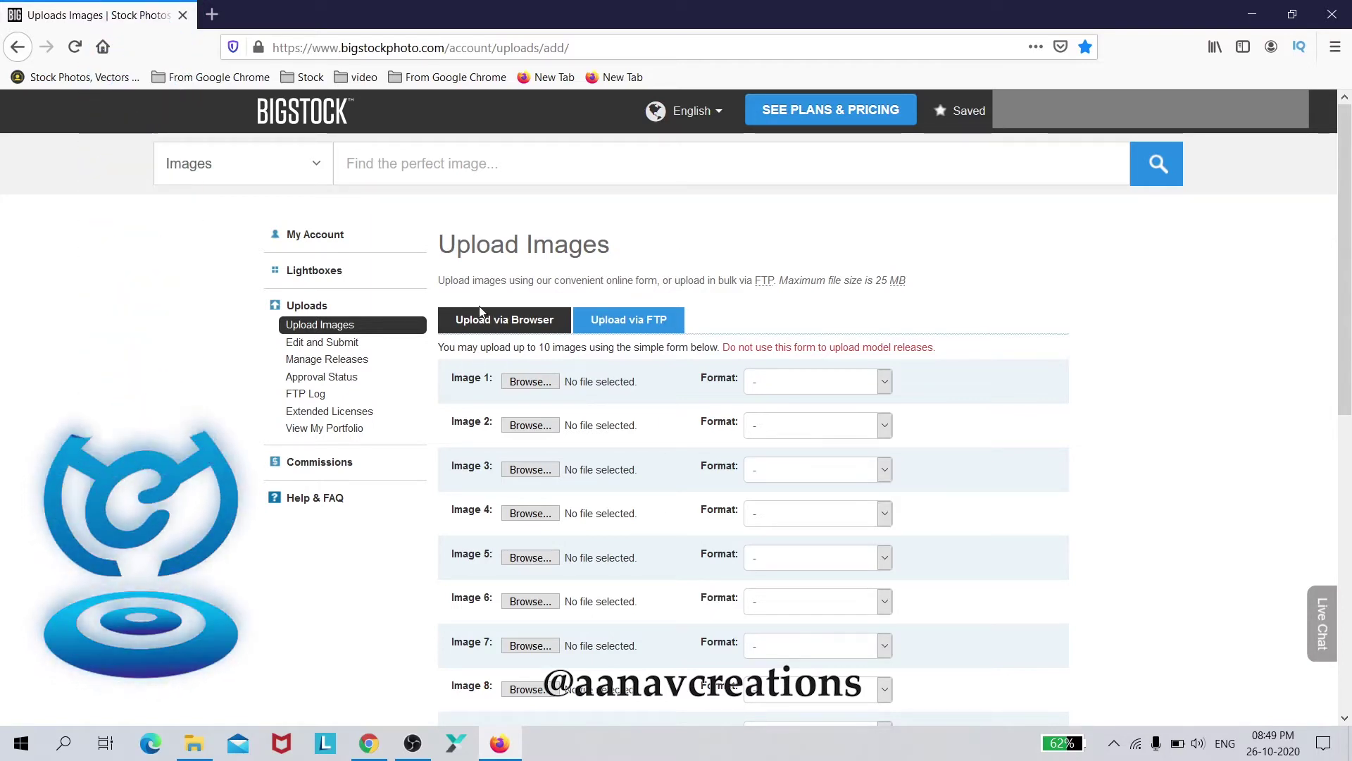
pyautogui.moveTo(438, 285); pyautogui.dragTo(632, 292)
pyautogui.click(656, 284)
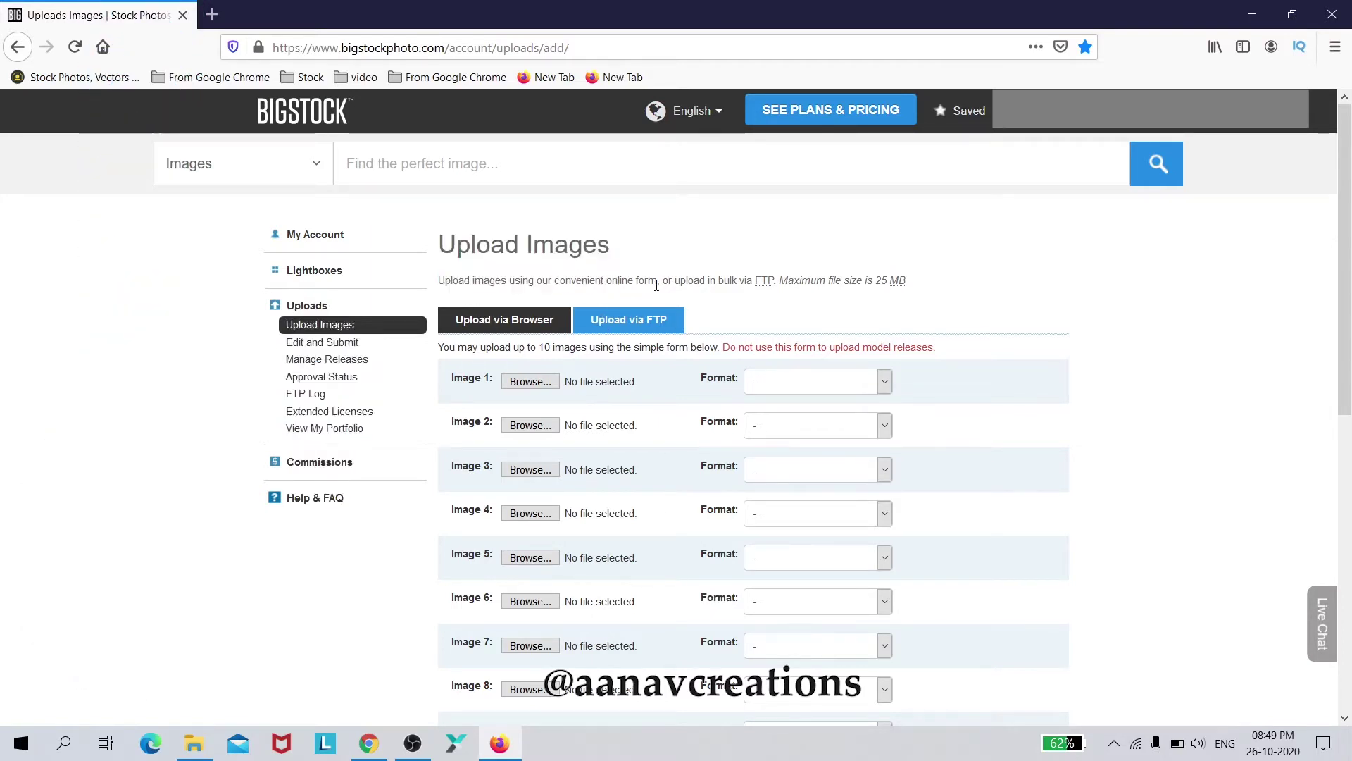
pyautogui.moveTo(443, 280); pyautogui.dragTo(919, 281)
pyautogui.click(921, 285)
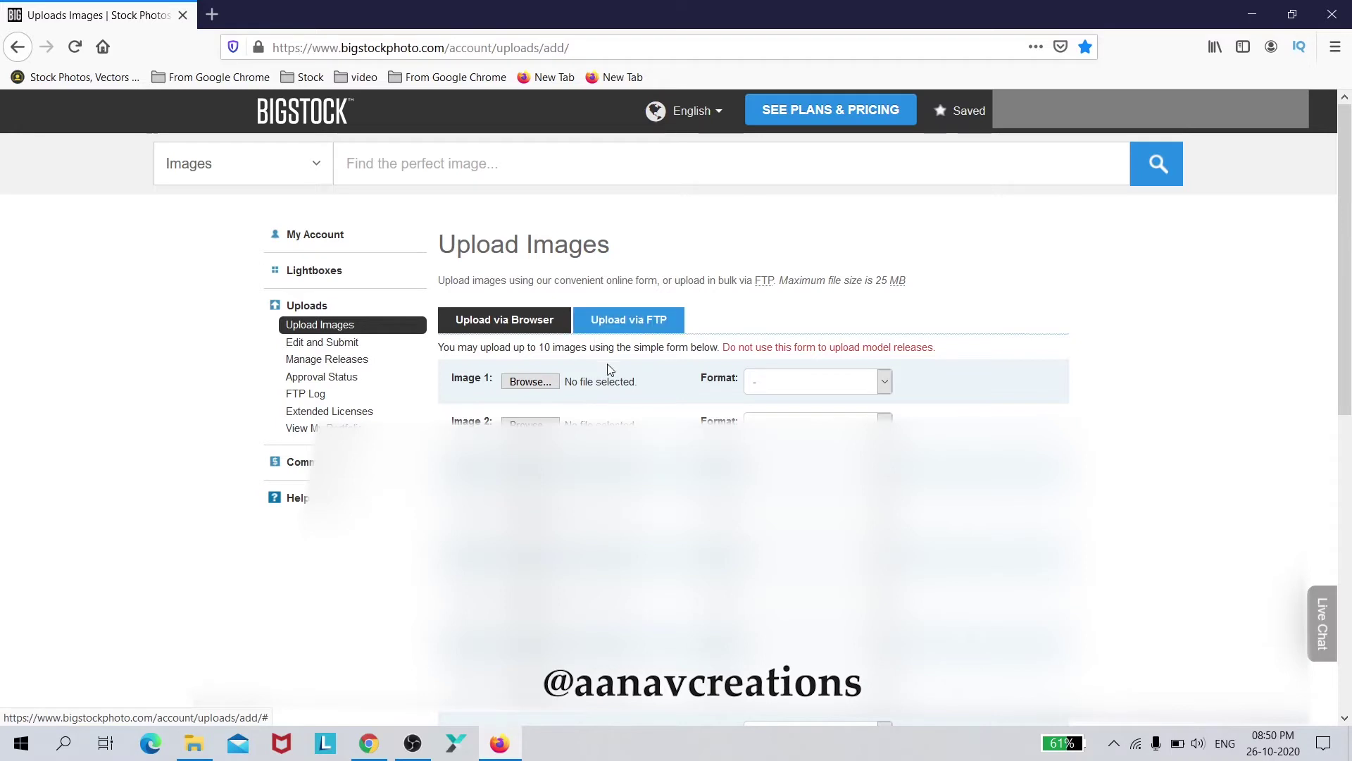
# Open the birthday cake image for editing from the Edit and Submit page and view its category settings
pyautogui.click(297, 345)
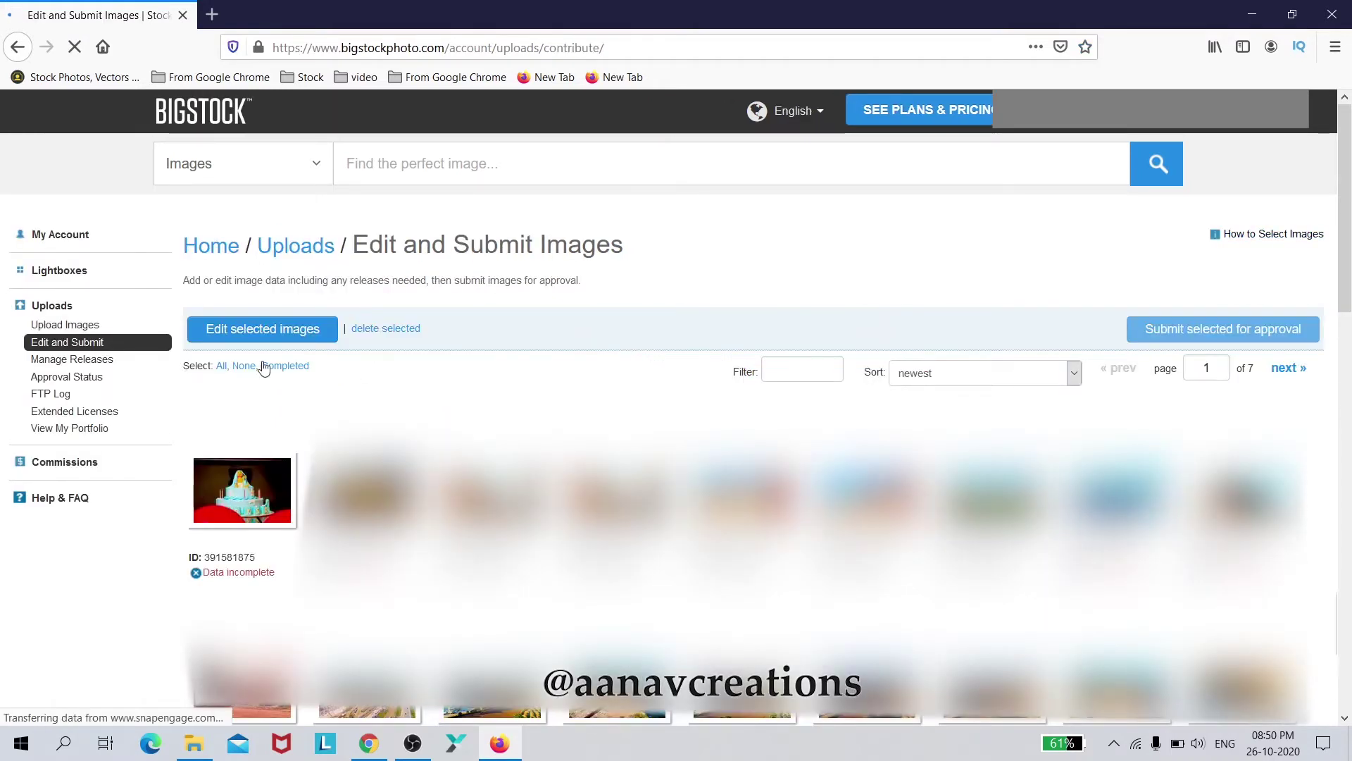
pyautogui.doubleClick(248, 507)
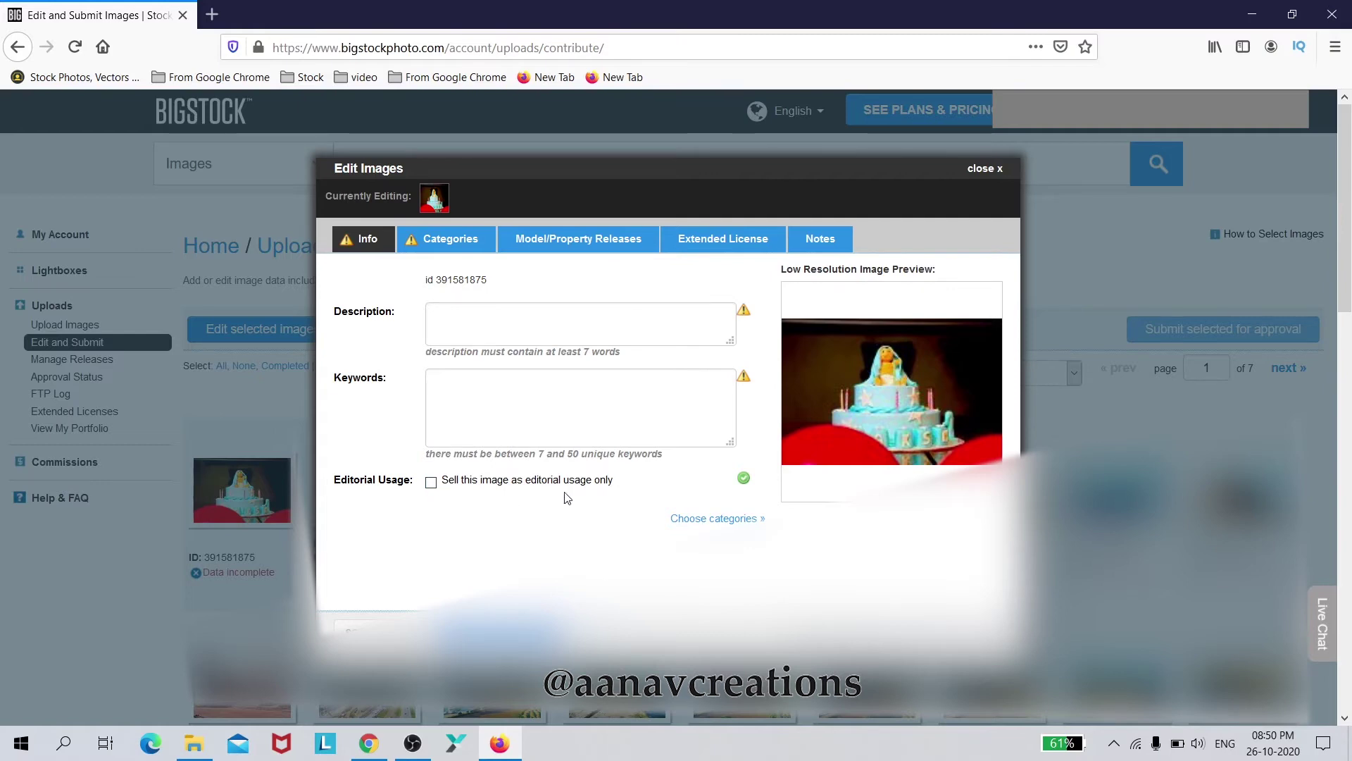
pyautogui.click(439, 247)
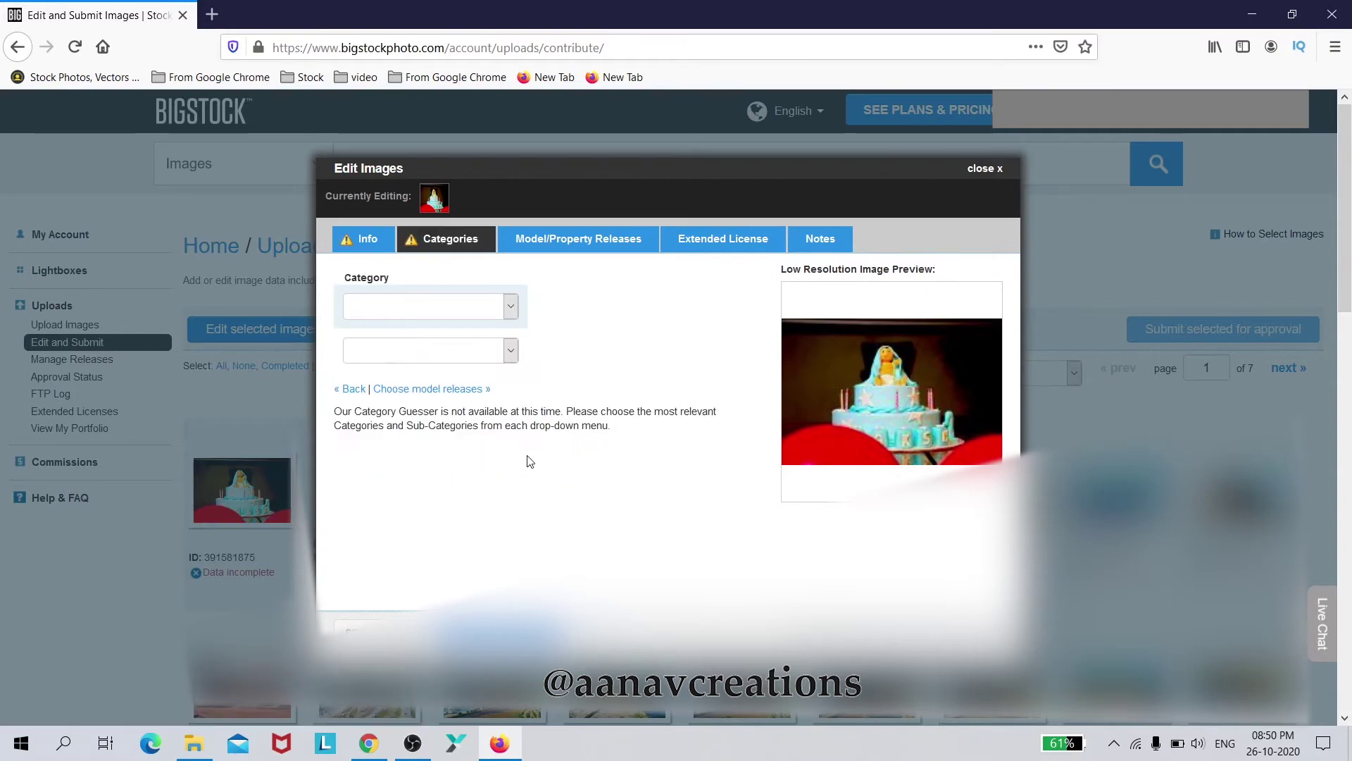
# Enter "little boy sitting on a cake on birthday celebration" as the image's description
pyautogui.click(369, 244)
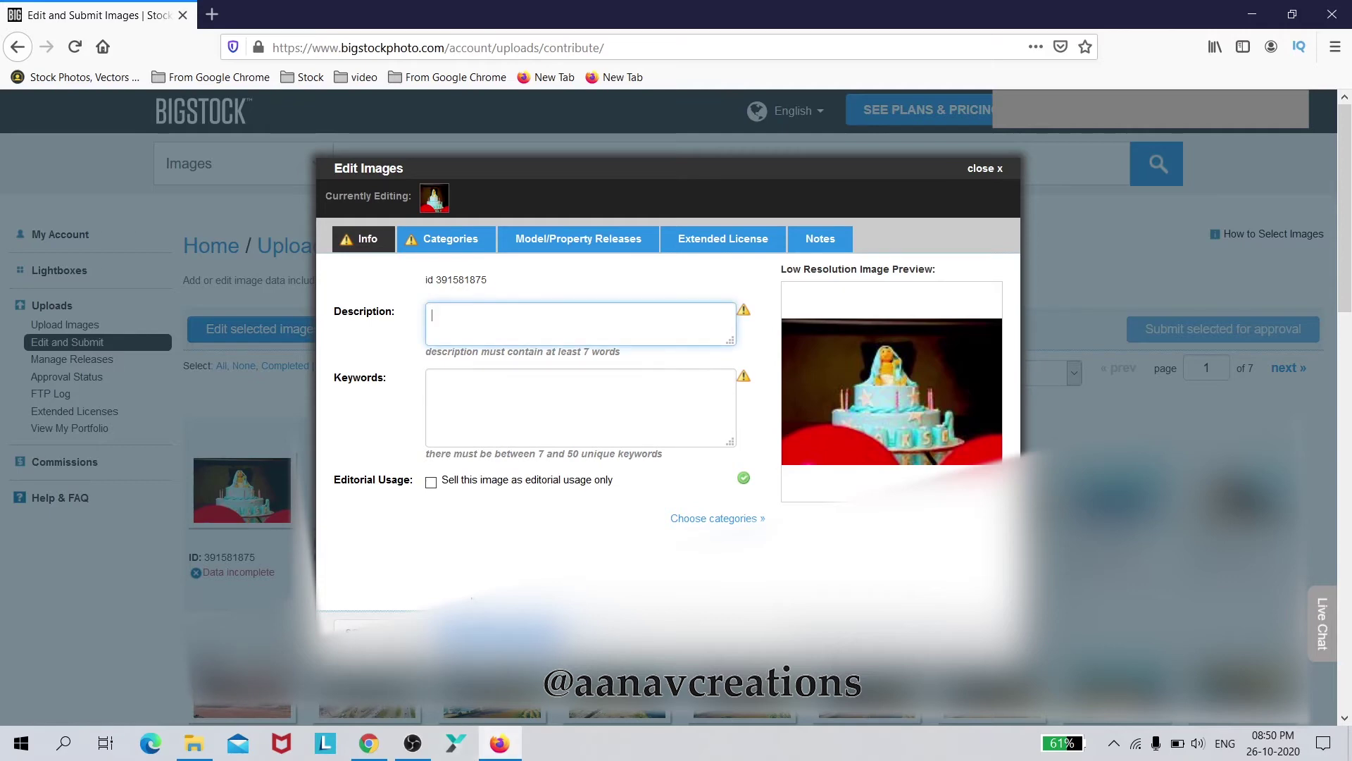
pyautogui.write('li')
pyautogui.write('o')
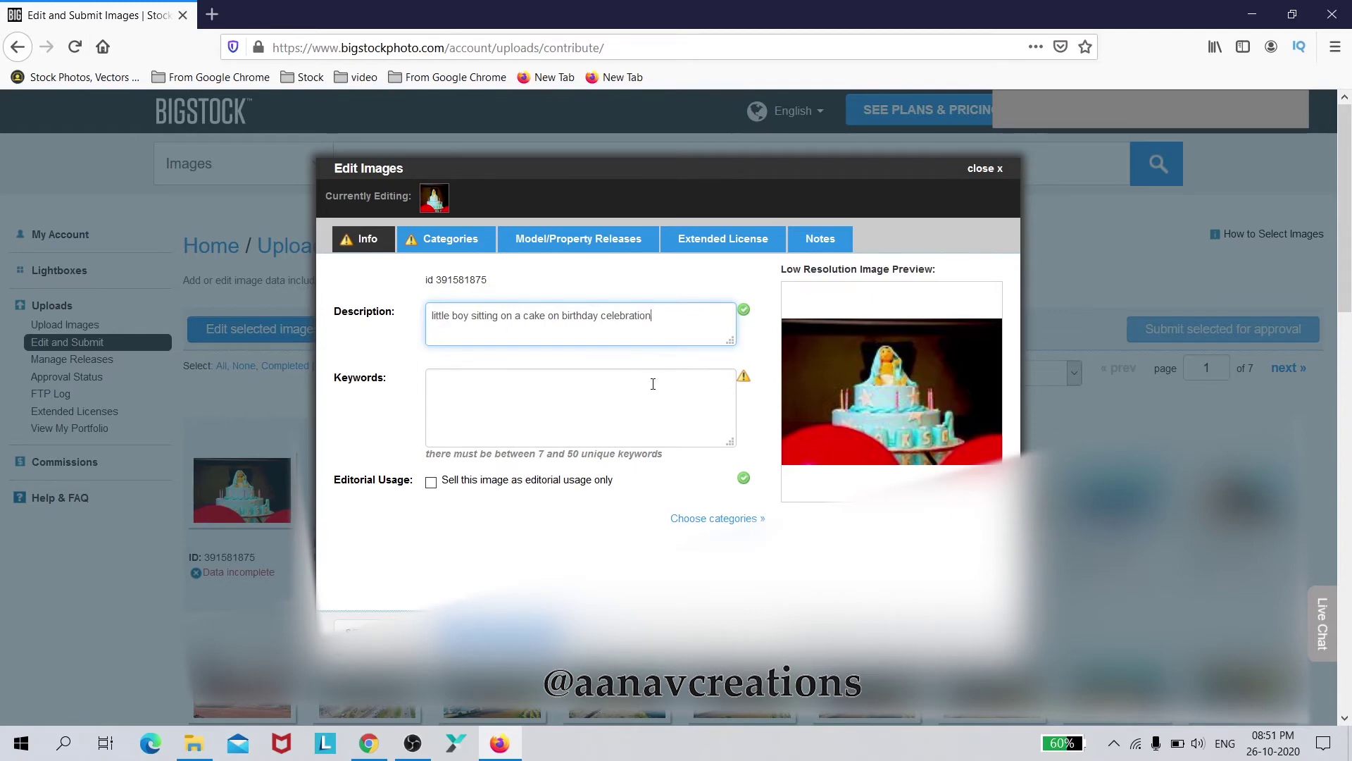
# Check the required number of unique keywords for the cake image
pyautogui.click(541, 382)
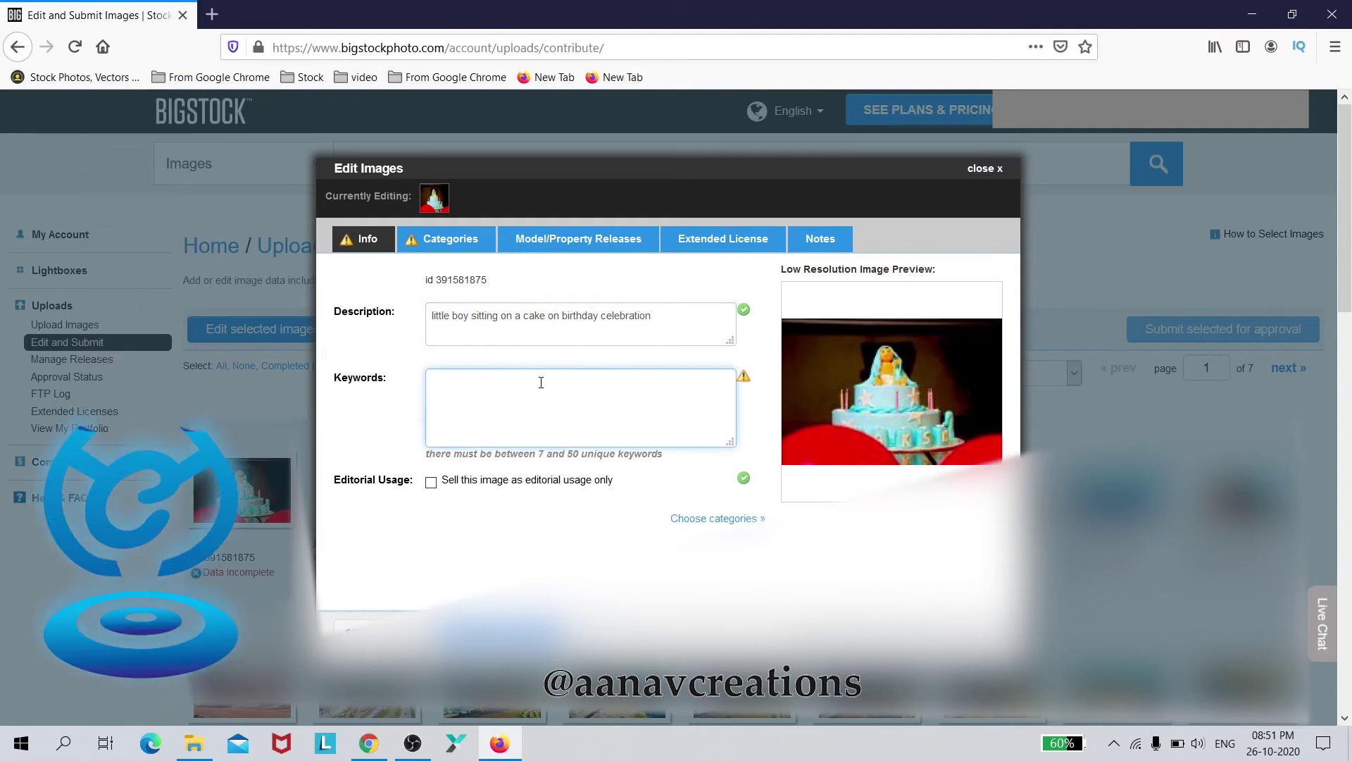
pyautogui.moveTo(424, 465); pyautogui.dragTo(533, 456)
pyautogui.click(538, 458)
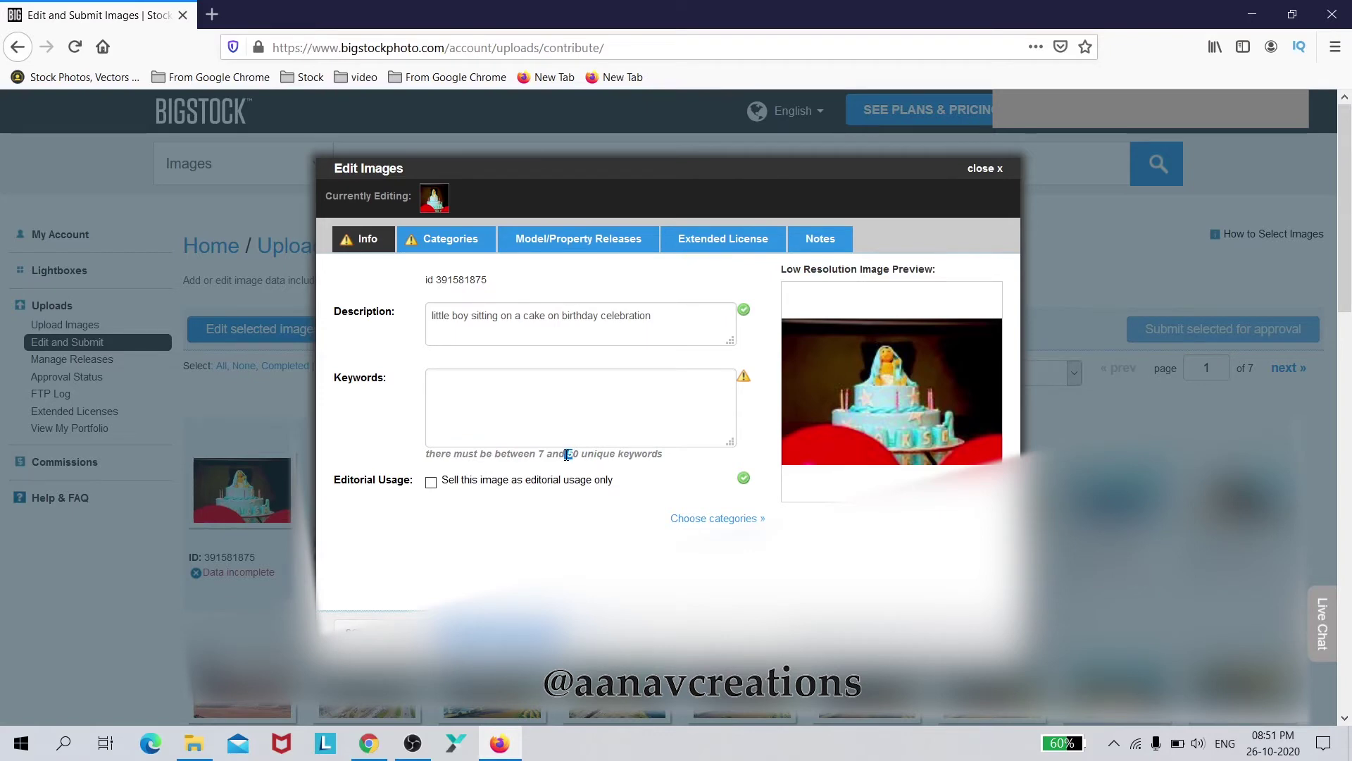
pyautogui.moveTo(547, 456); pyautogui.dragTo(420, 461)
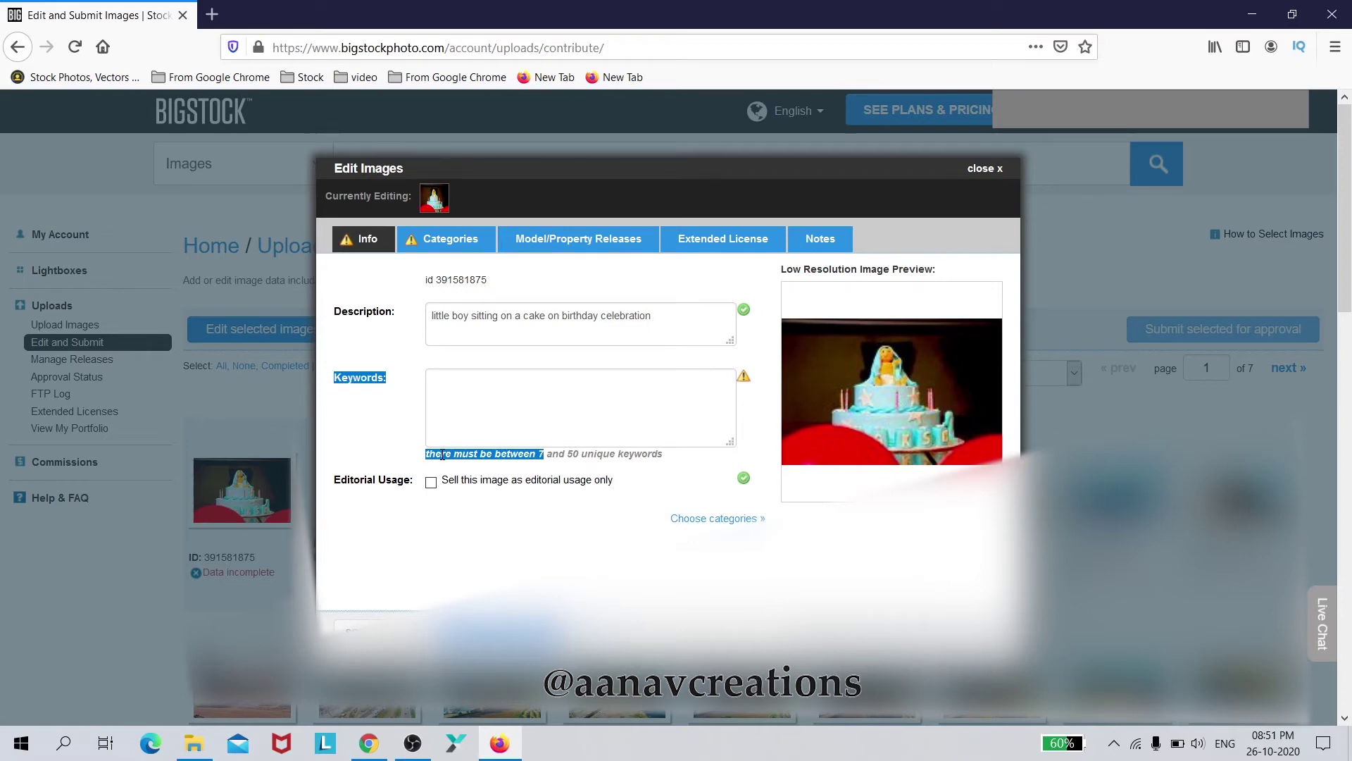
pyautogui.click(441, 455)
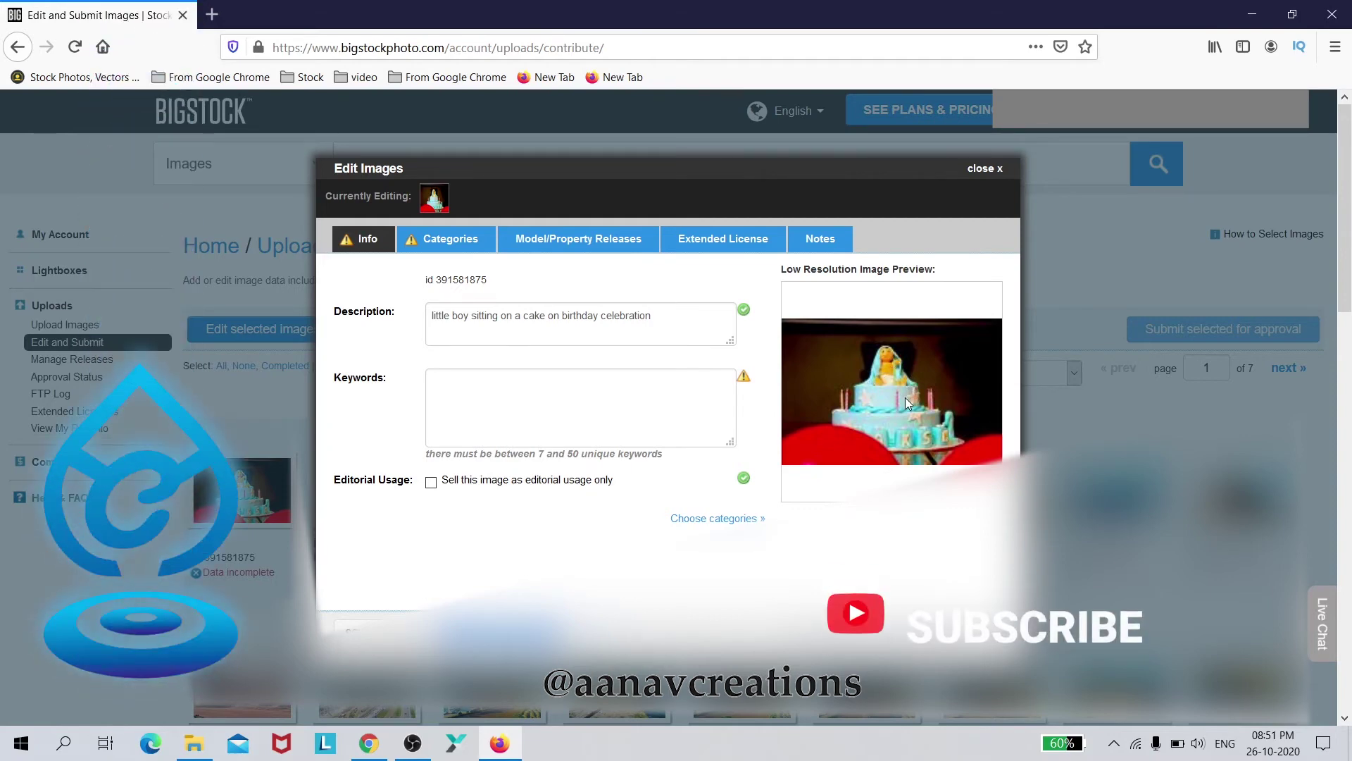
# Mark the cake image for sale as editorial usage only and read the related category requirement
pyautogui.click(431, 481)
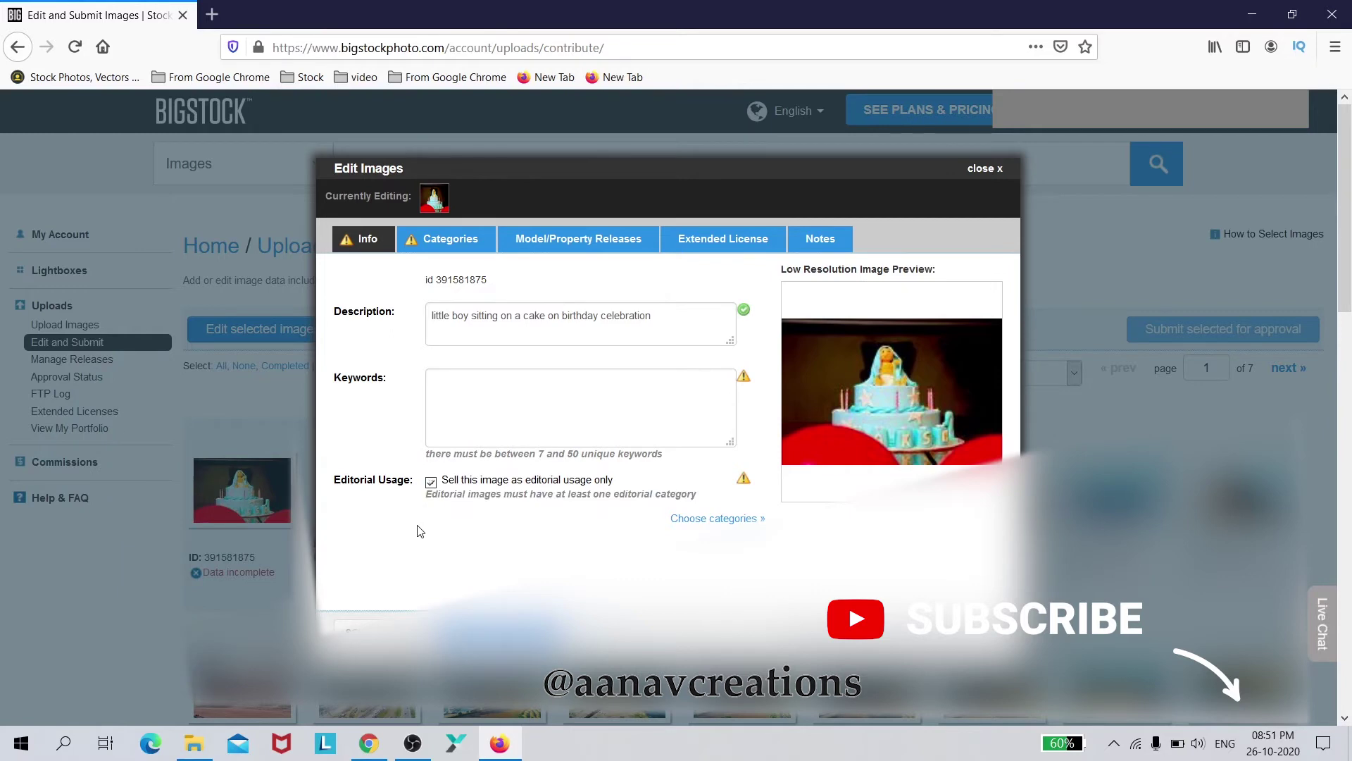
pyautogui.click(431, 482)
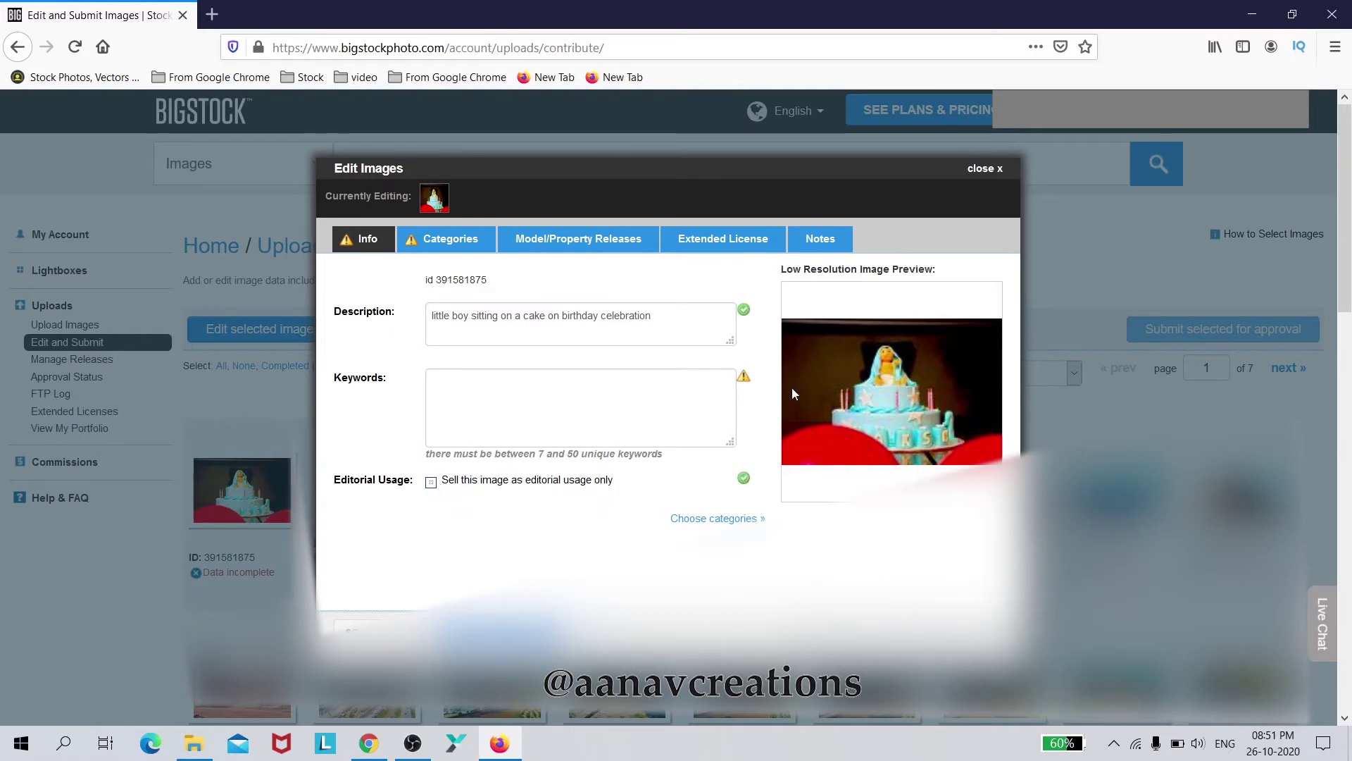
pyautogui.click(431, 483)
pyautogui.moveTo(427, 500); pyautogui.dragTo(612, 521)
# Try Editorial and Conceptual as the cake image's first category
pyautogui.click(450, 239)
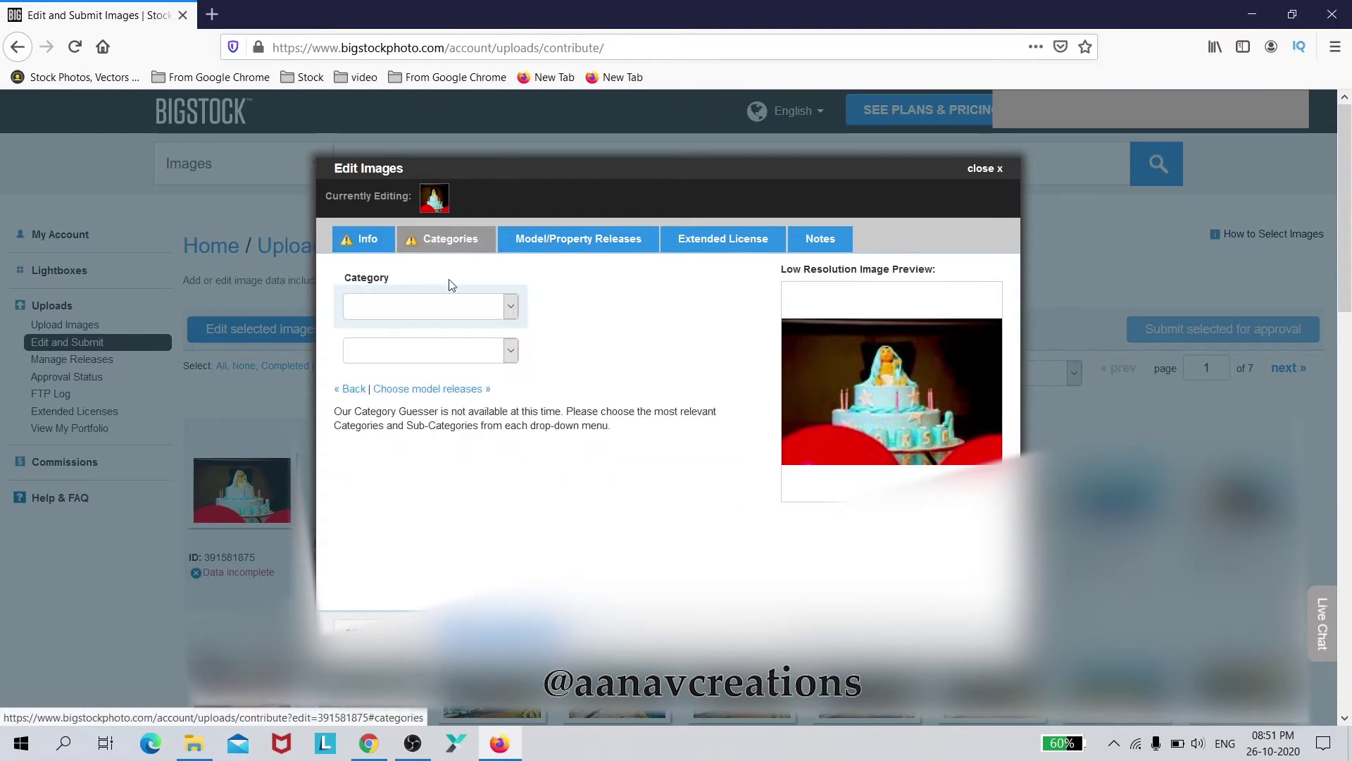
pyautogui.click(417, 307)
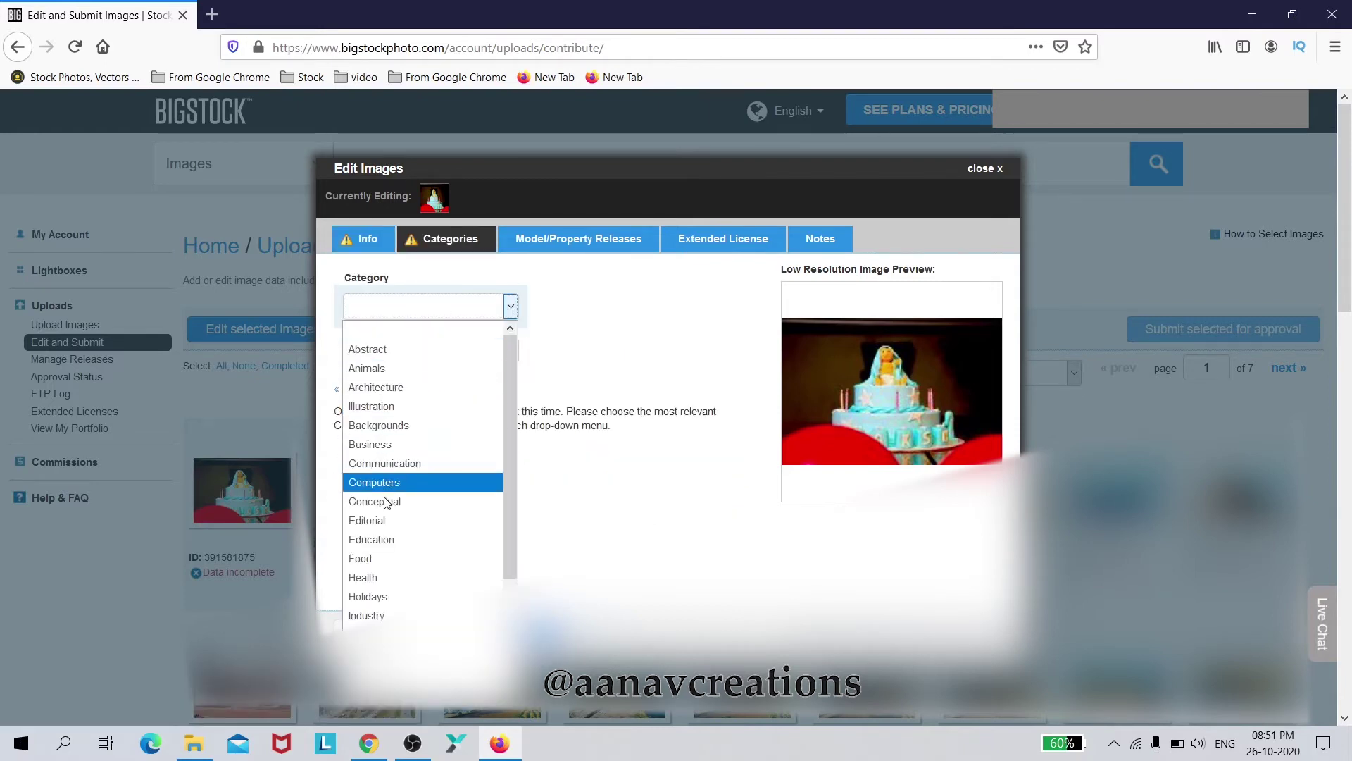
pyautogui.click(380, 523)
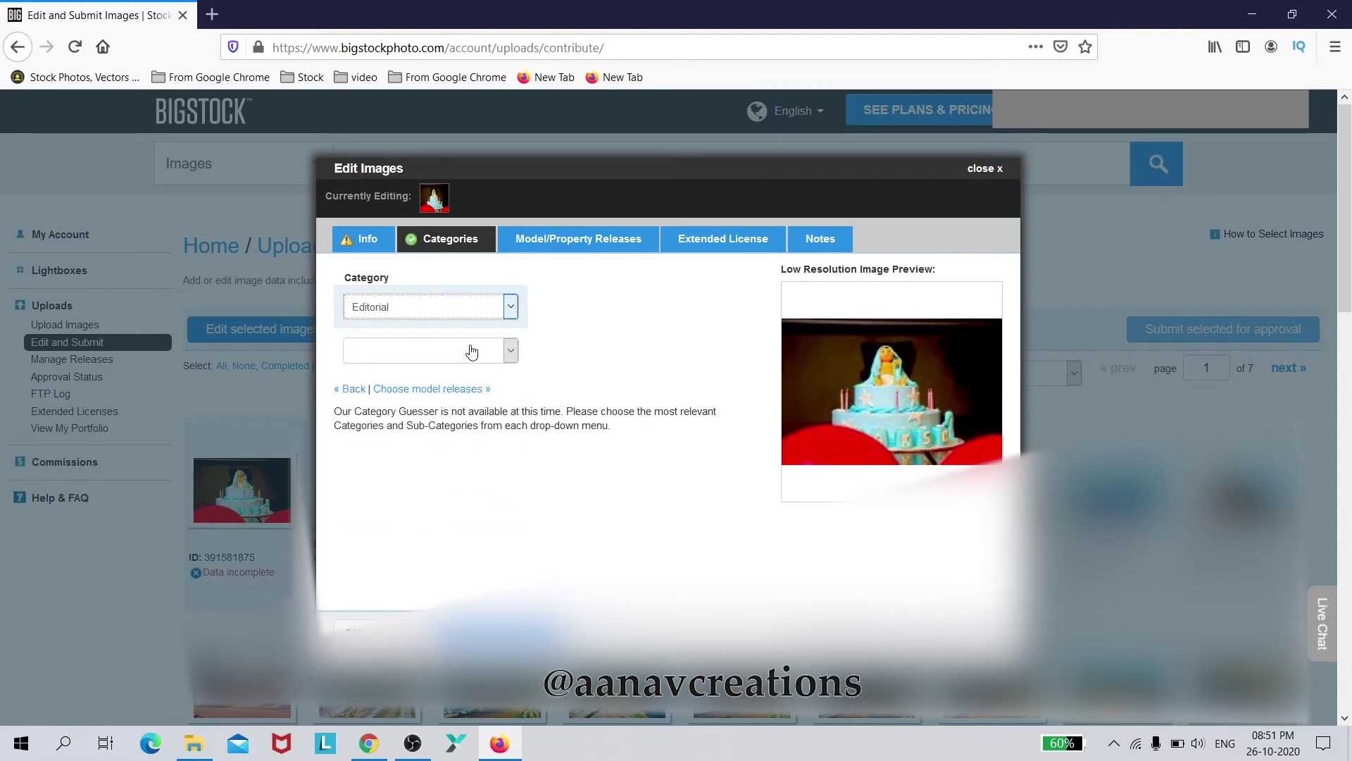
pyautogui.click(420, 310)
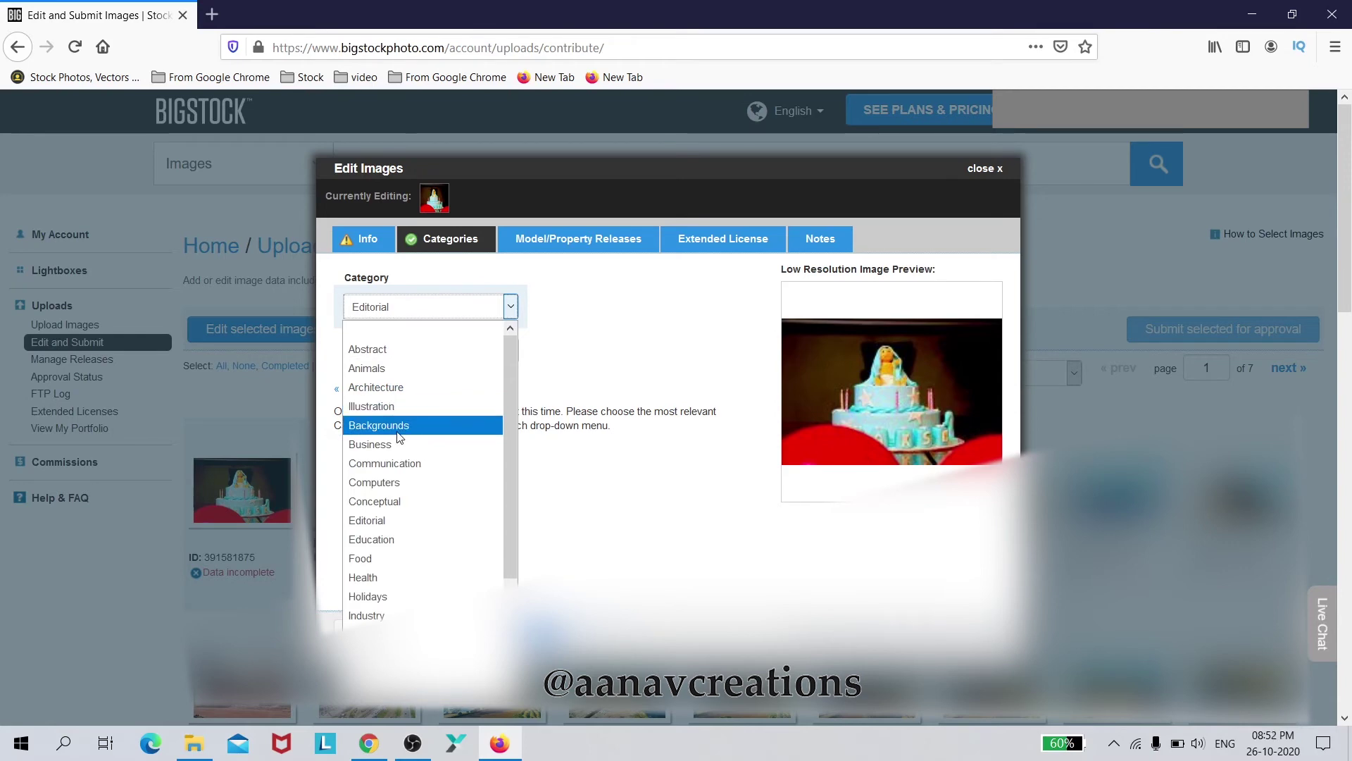
pyautogui.click(392, 501)
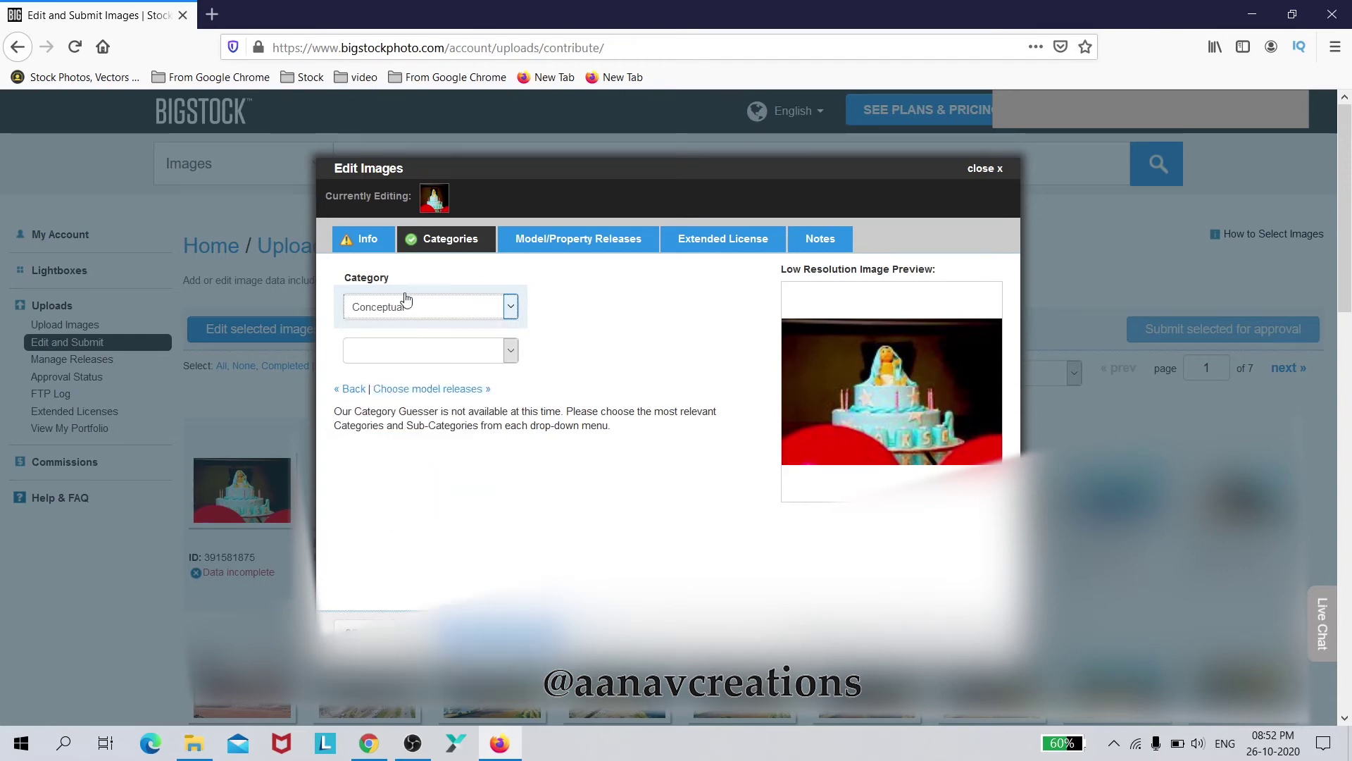
# Turn off editorial-only usage and enter the keywords "cake, celebration, birthday, boy, girl, festive, sweet, memory"
pyautogui.click(368, 238)
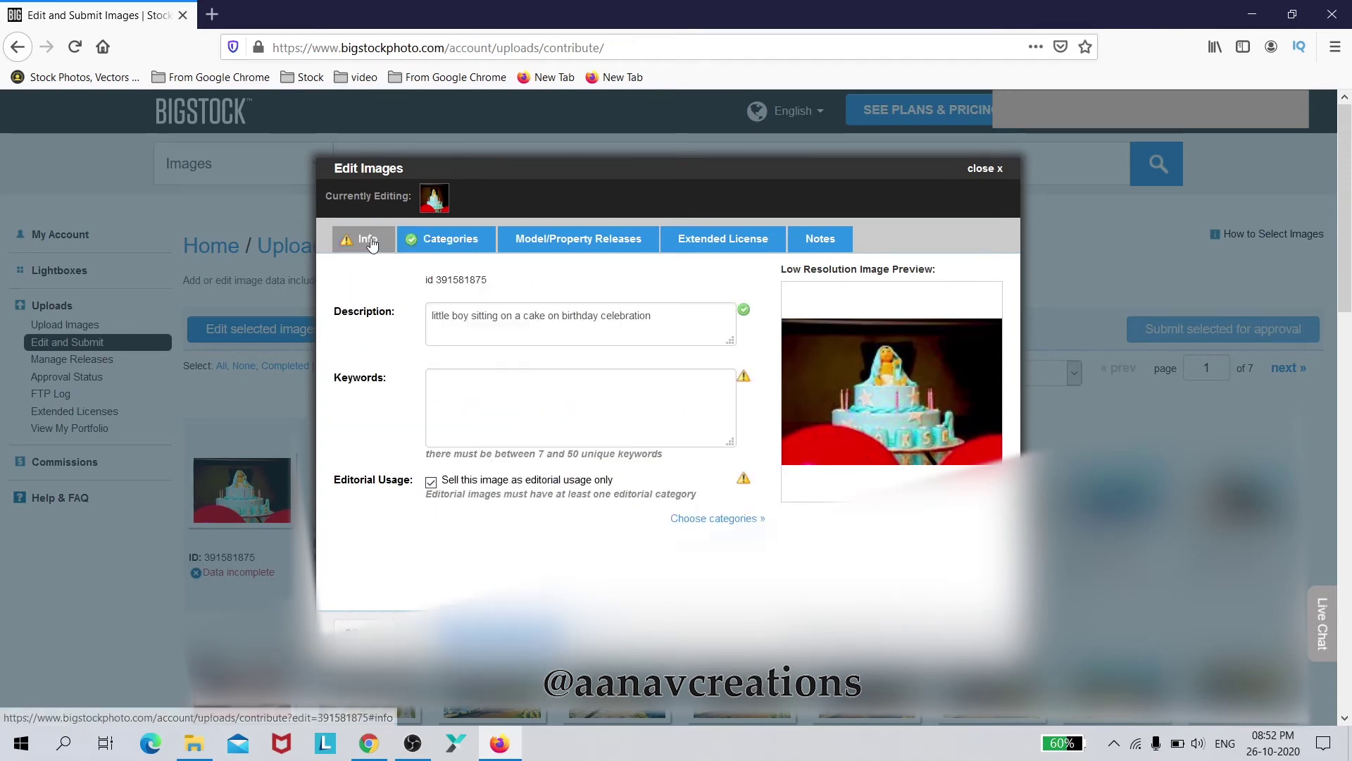
pyautogui.click(427, 492)
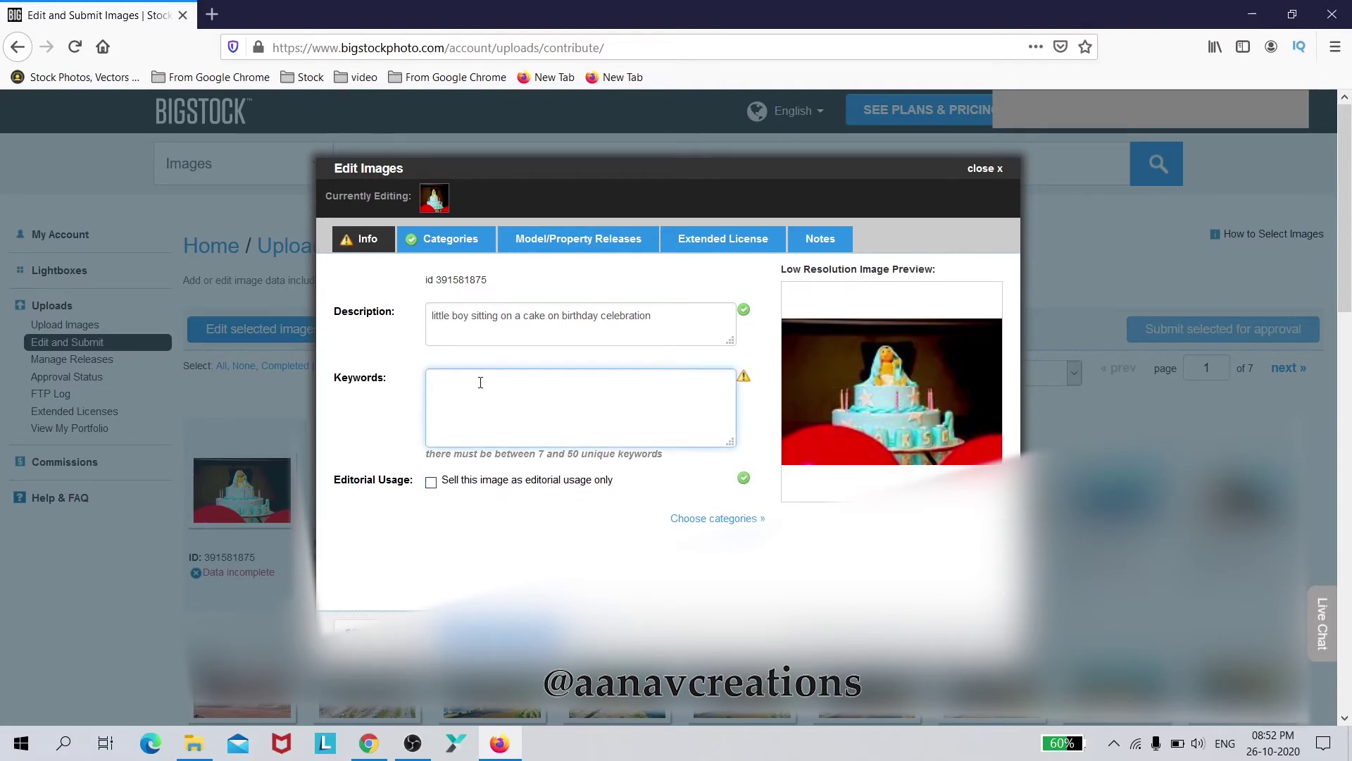
pyautogui.write('ke,')
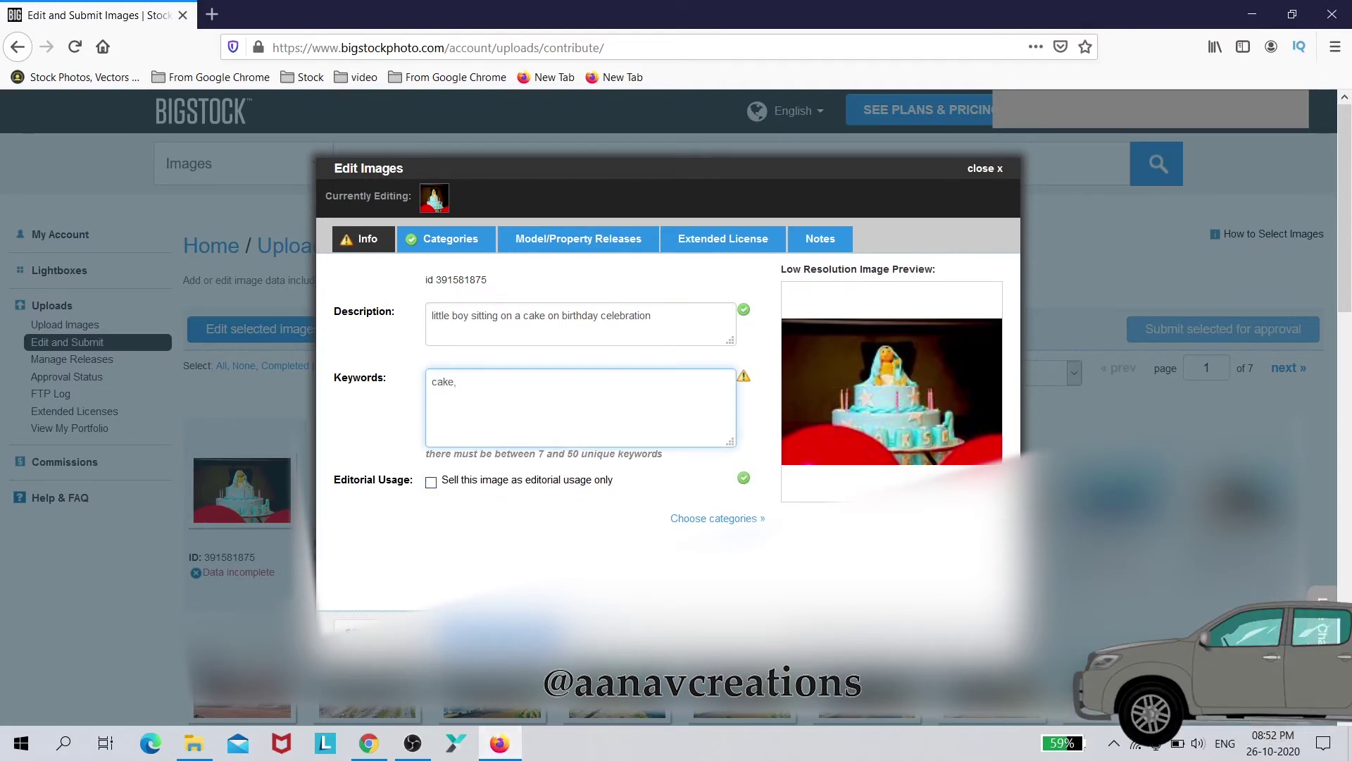
pyautogui.write(' celebration, birthday, boy, girl, festive, sweet, memory')
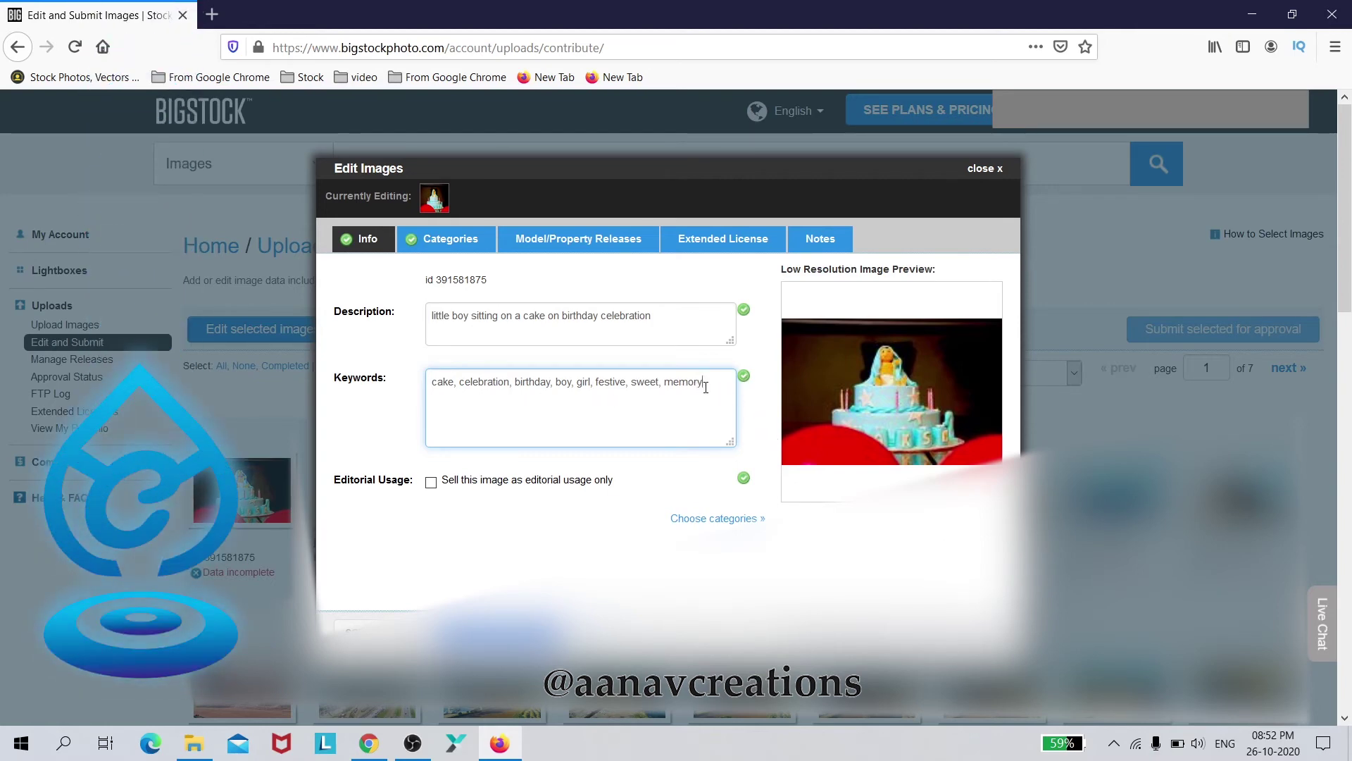
# Set the cake image's first category to Holidays
pyautogui.click(424, 241)
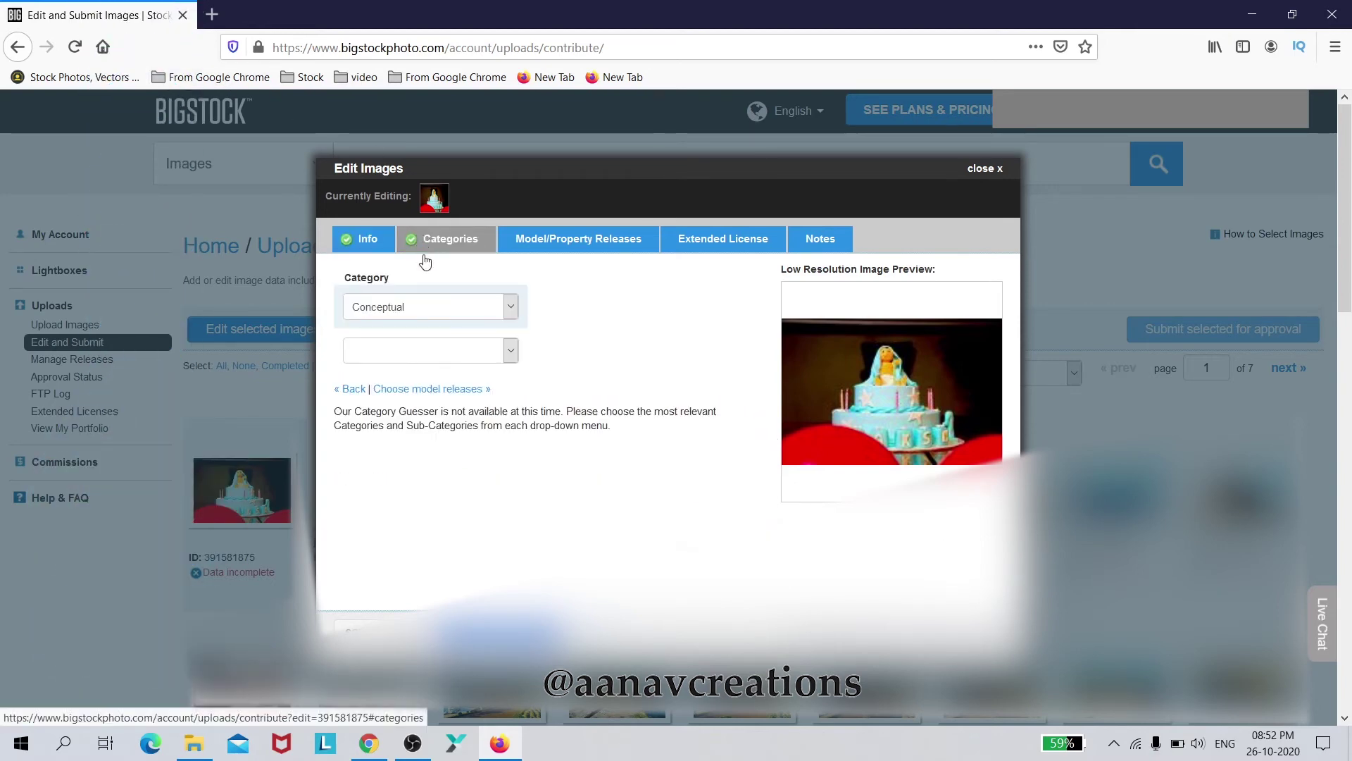
pyautogui.click(415, 319)
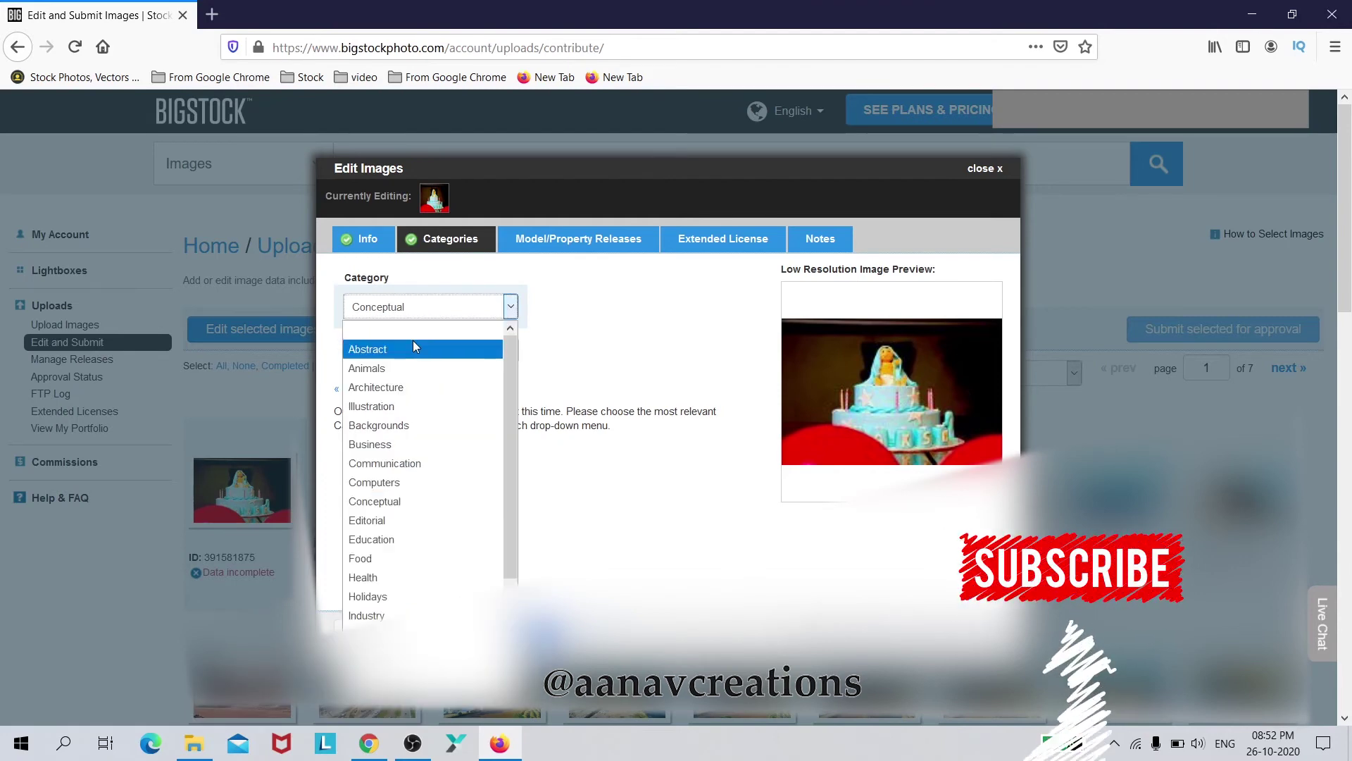
pyautogui.click(413, 346)
pyautogui.click(415, 306)
pyautogui.click(412, 329)
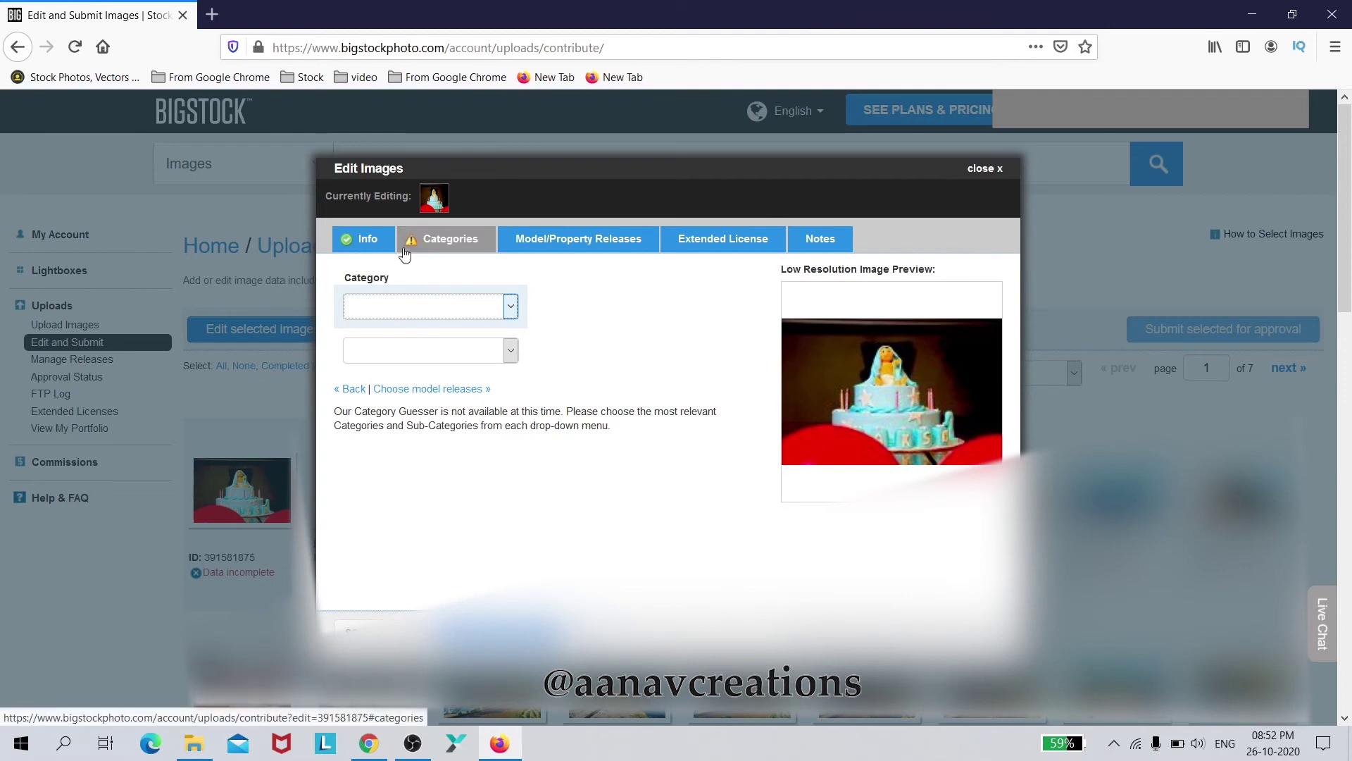
pyautogui.click(406, 313)
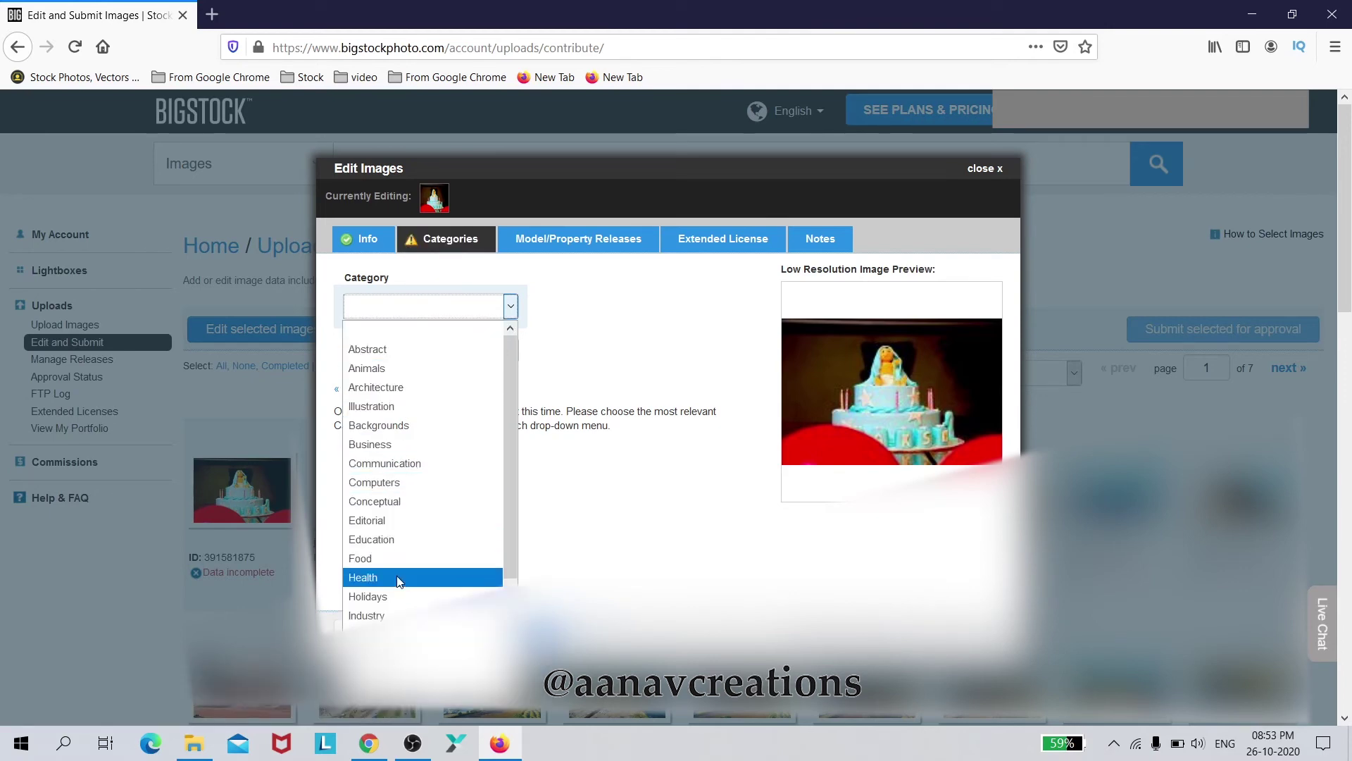
pyautogui.click(395, 597)
# Set the cake image's second category to Nature
pyautogui.click(424, 361)
pyautogui.scroll(-3, 409, 528)
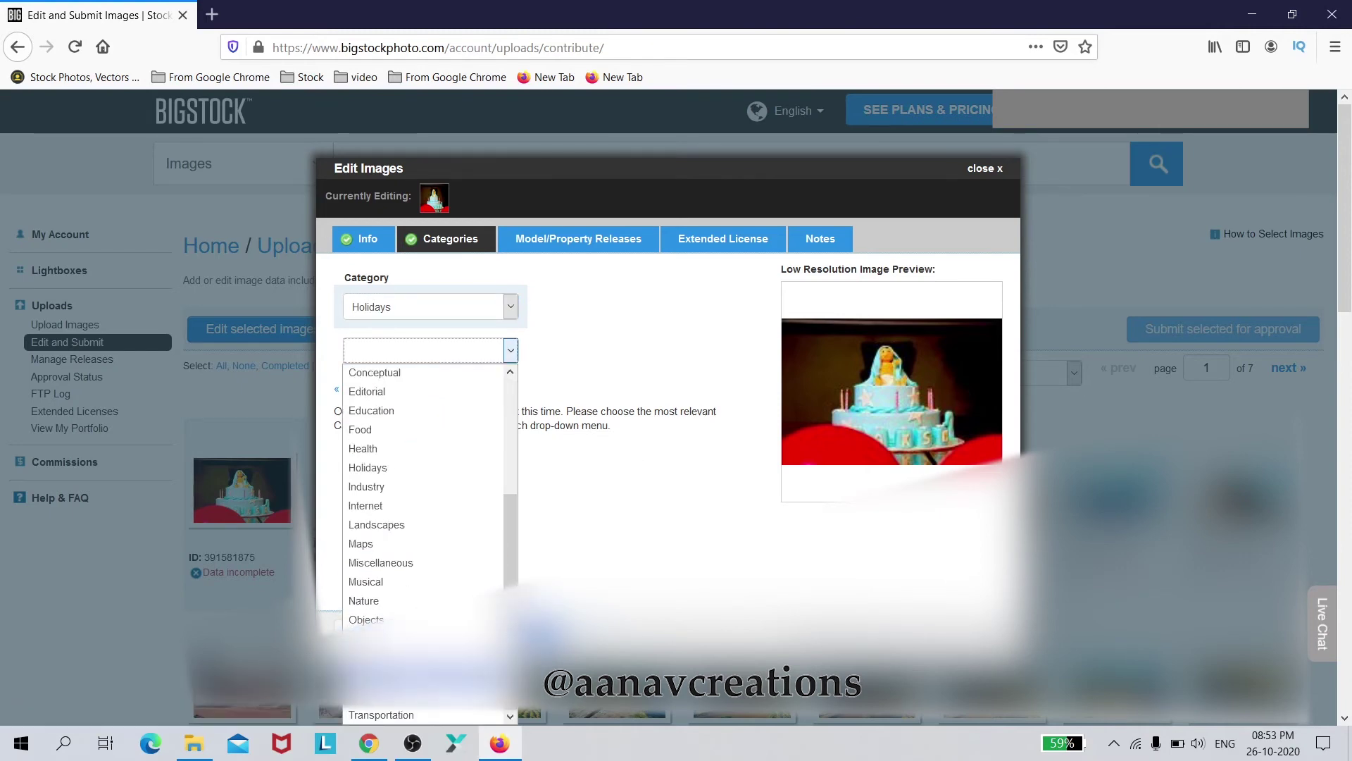
pyautogui.scroll(1, 409, 633)
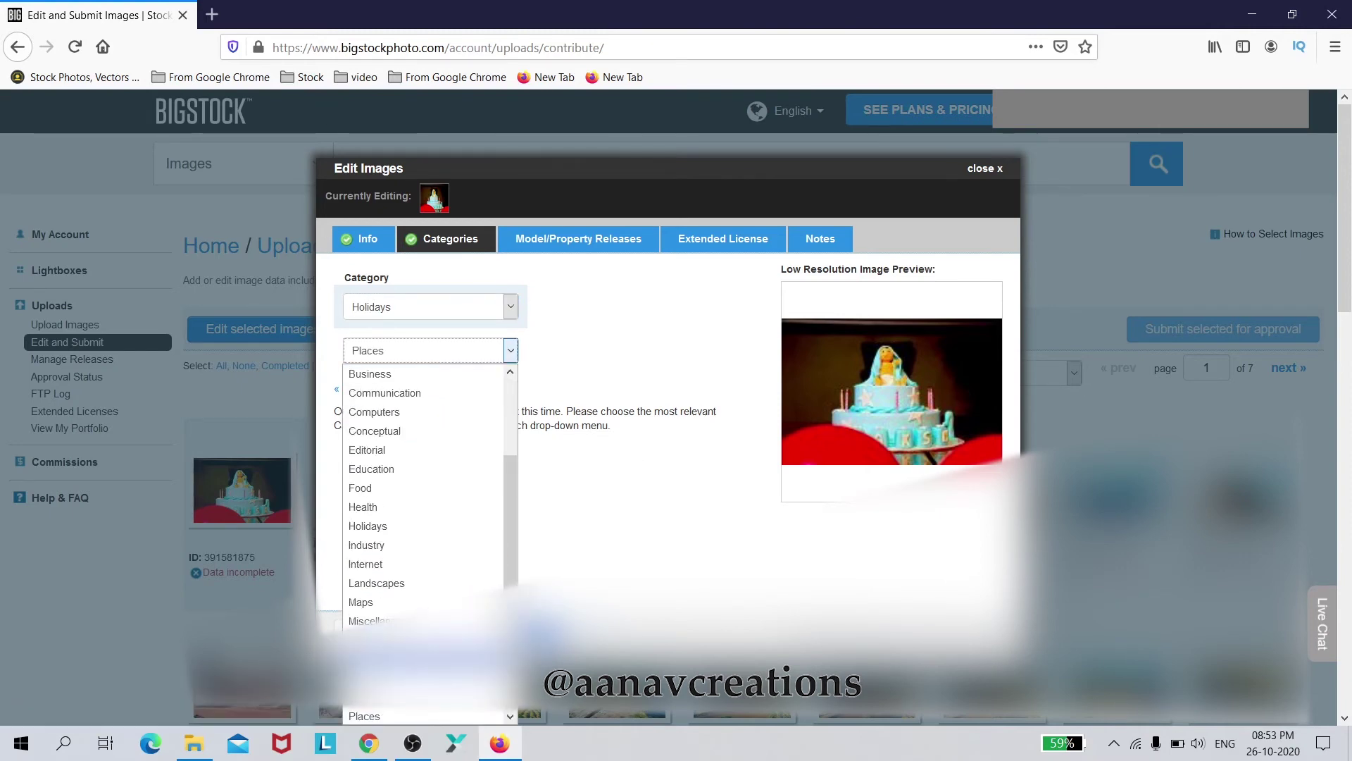
pyautogui.click(380, 640)
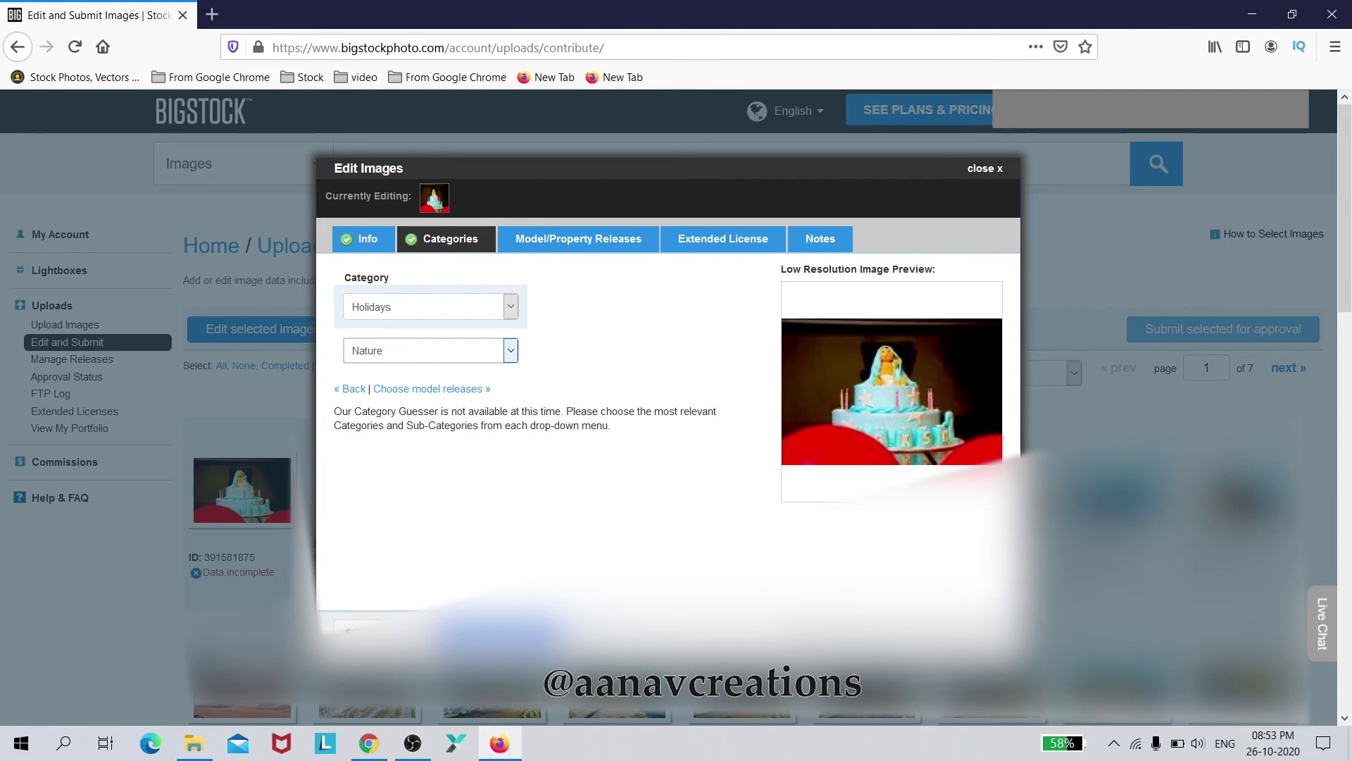
# Review the cake image's info and open the Approval Status page for the uploads
pyautogui.click(364, 238)
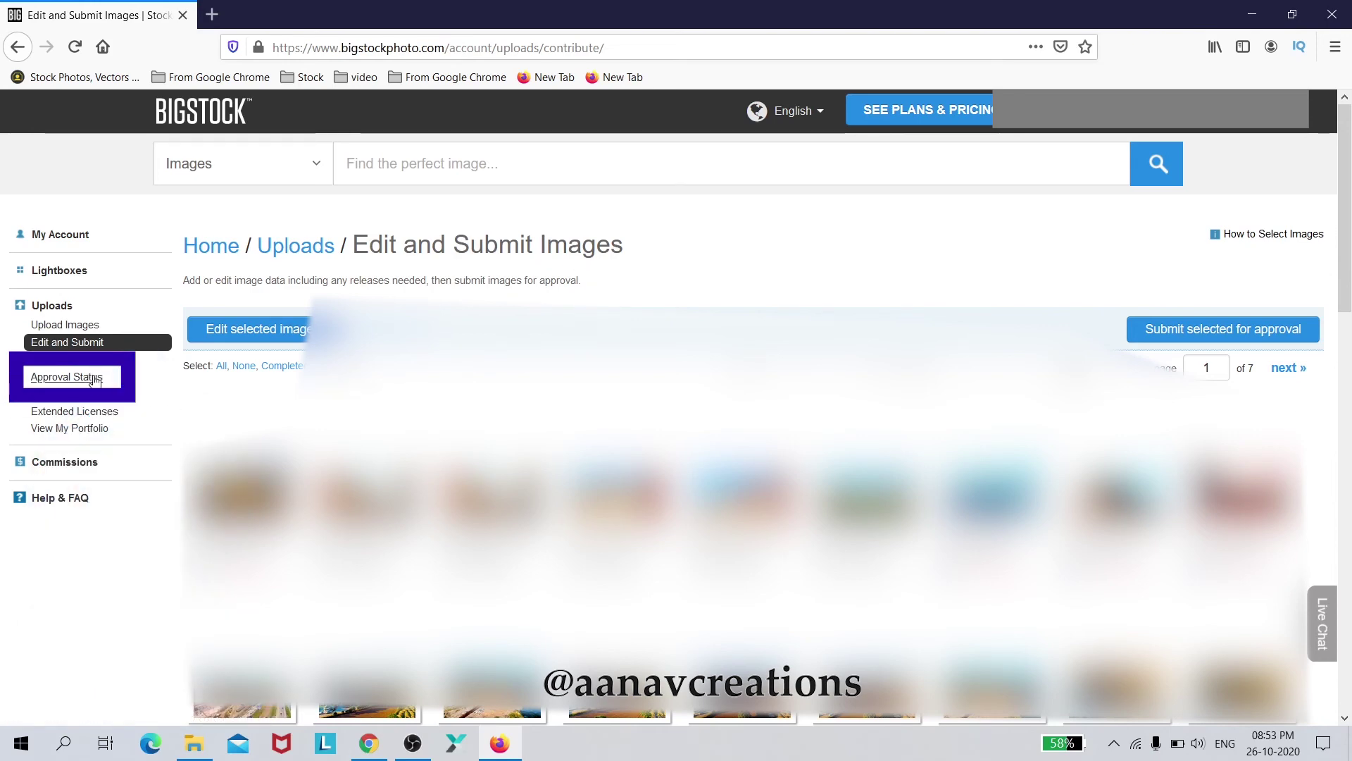
pyautogui.click(60, 380)
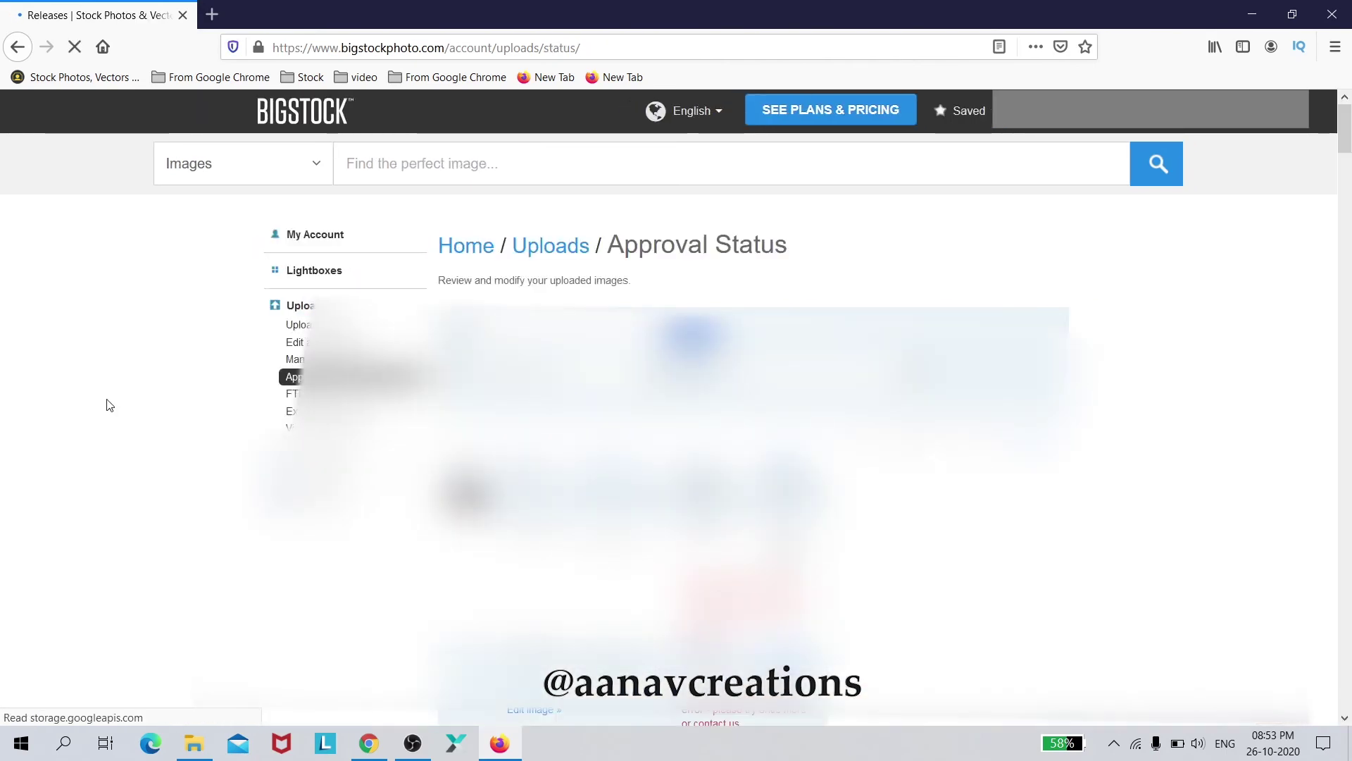